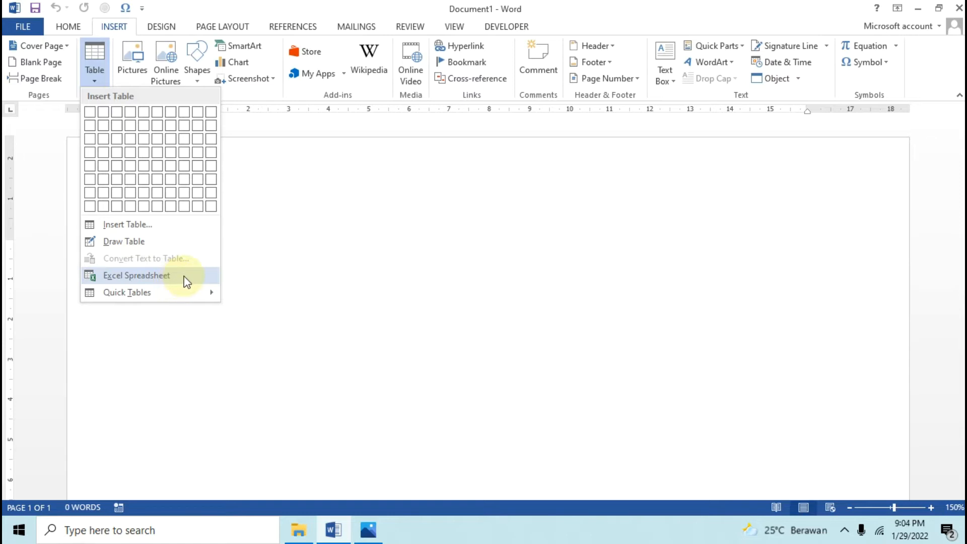
Insert an embedded Excel spreadsheet into the document and widen its frame to show columns A to H.
left_click(186, 281)
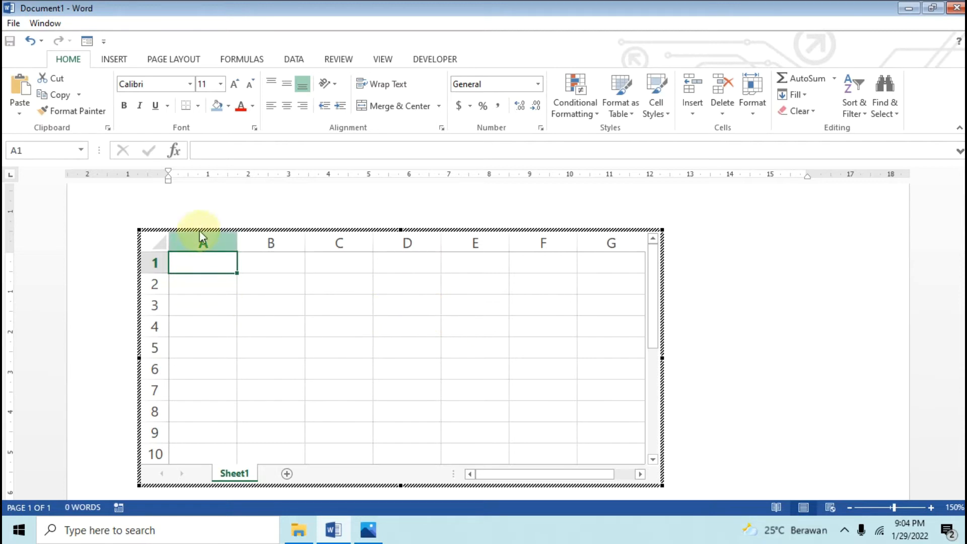
left_click(272, 311)
left_click_drag(203, 270, 397, 380)
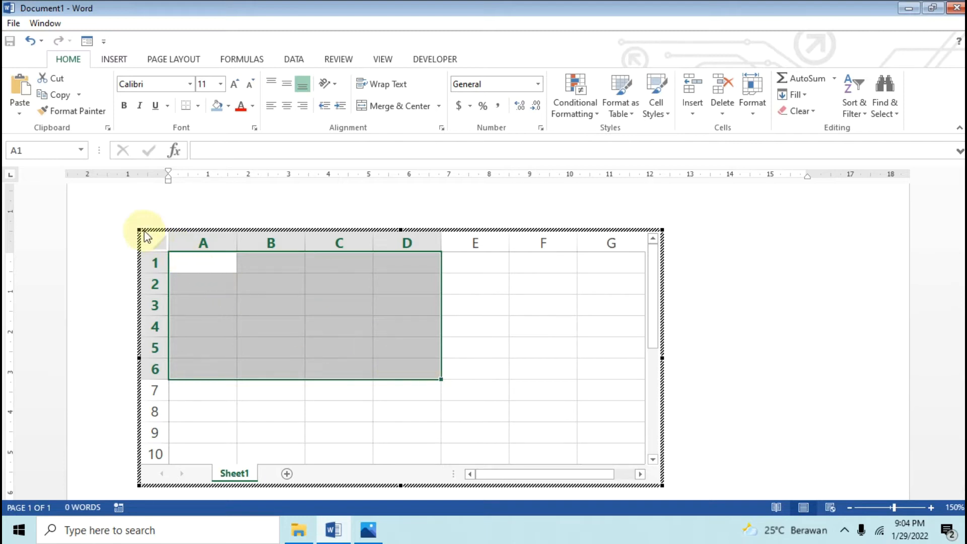
mouse_move(137, 227)
left_mouse_down()
mouse_move(105, 206)
mouse_move(137, 228)
left_mouse_up()
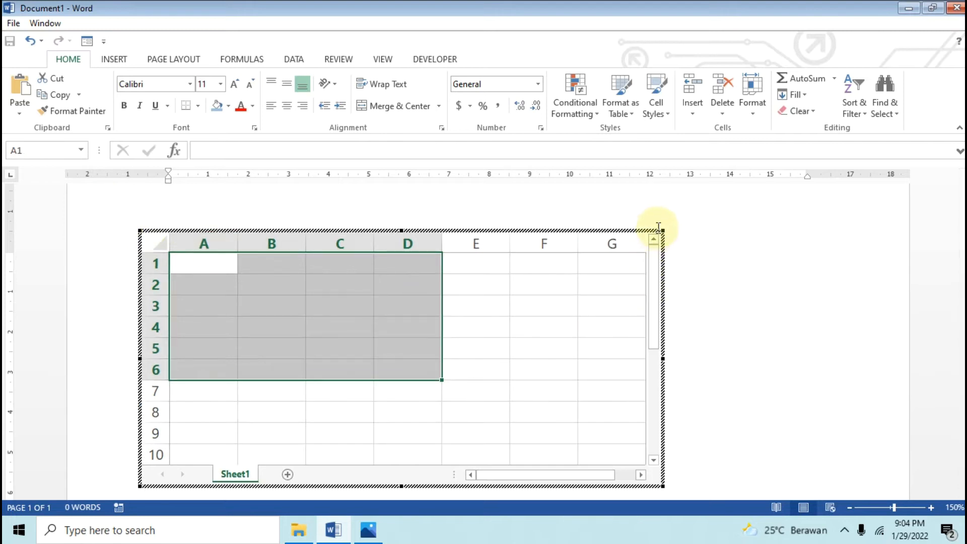
left_click_drag(662, 230, 735, 222)
left_click(930, 508)
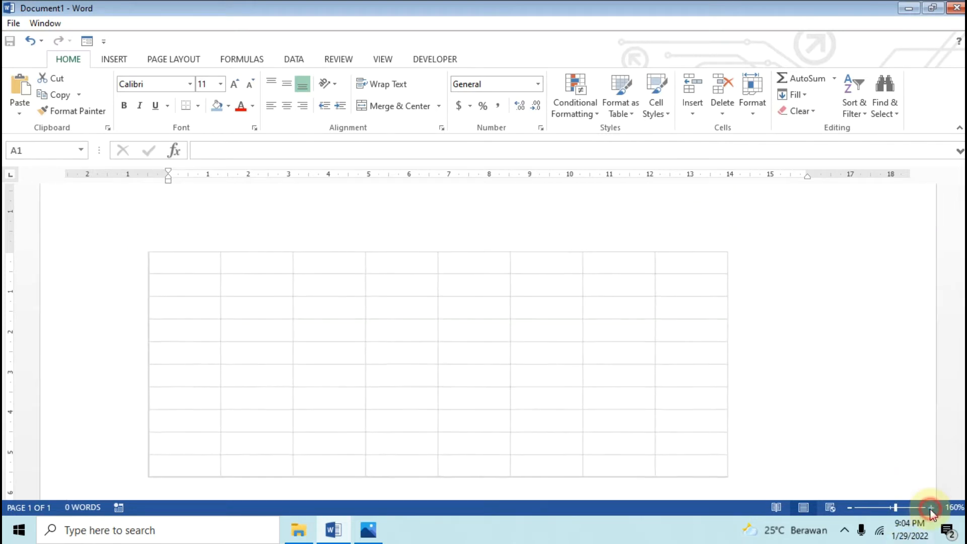
scroll(269, 309, "down", 1)
left_click(244, 293)
scroll(289, 313, "up", 1)
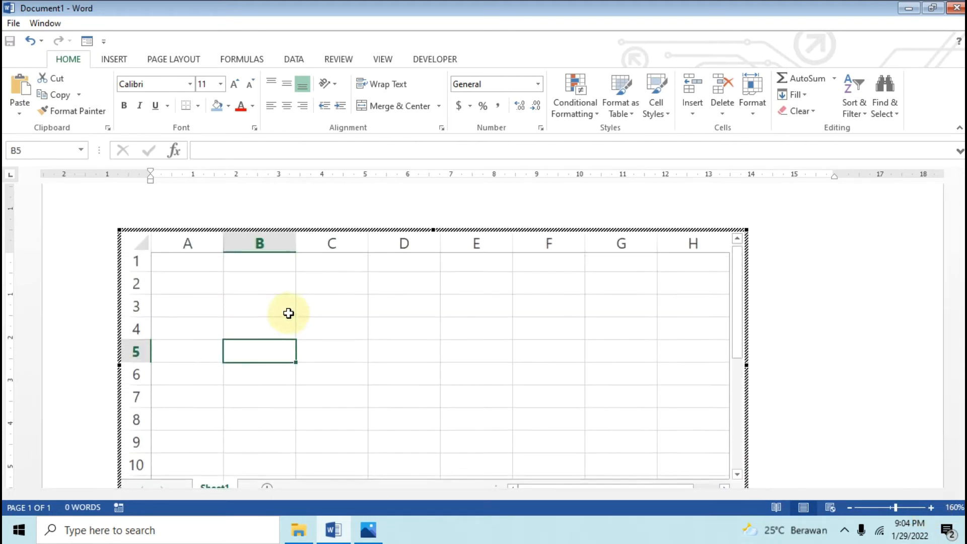
left_click(189, 265)
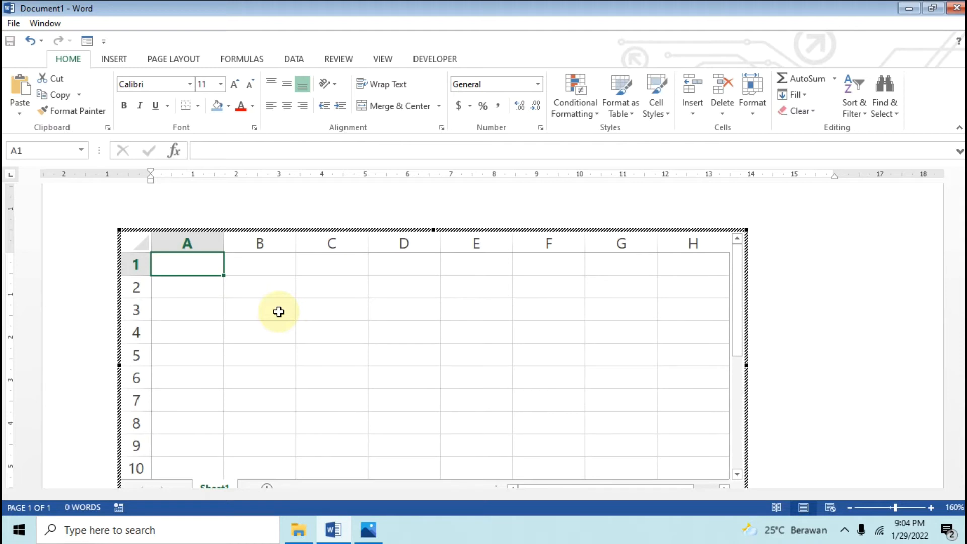
Try merging and centering cells A2:B2, and undo the merge.
left_click_drag(216, 277, 270, 285)
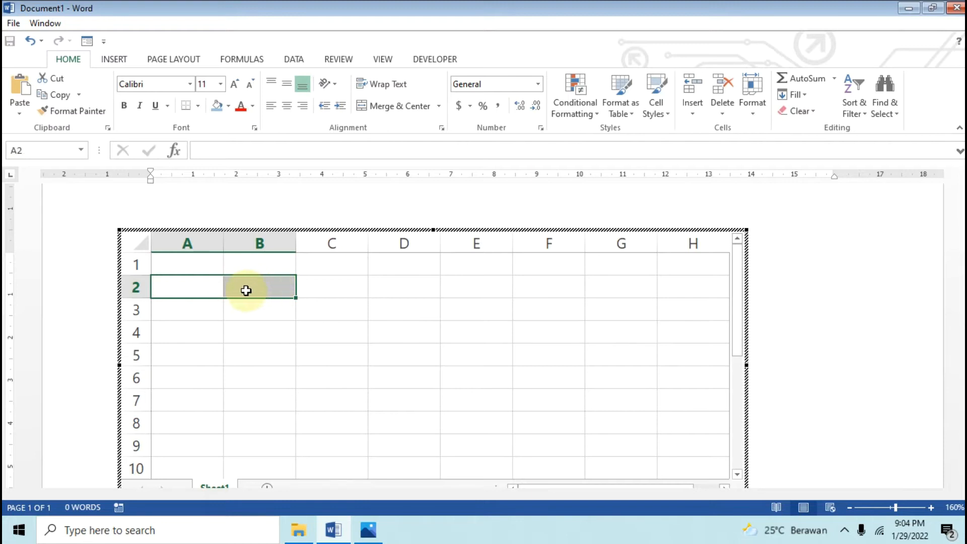
left_click(399, 106)
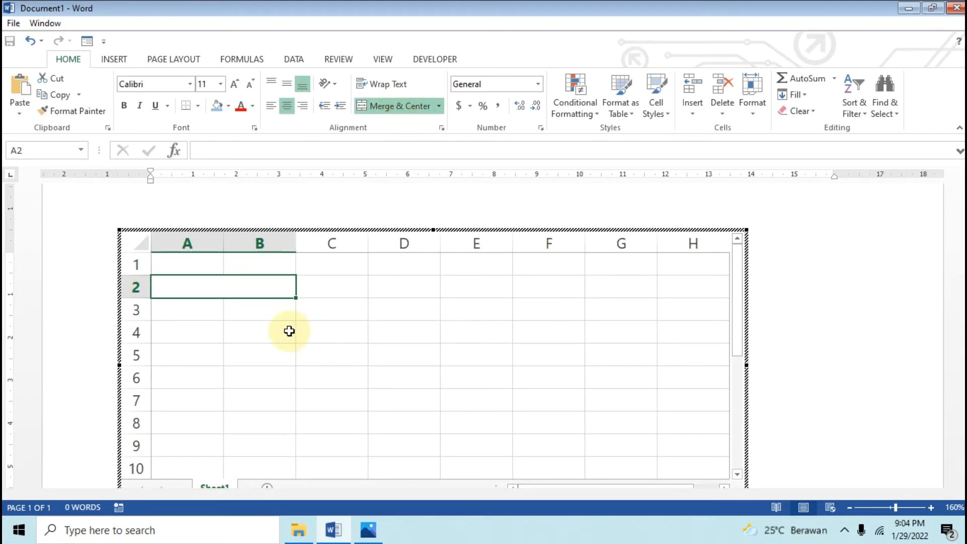
key("ctrl+z")
Enter the headings Data 1 in cell A2 and Data 2 in cell B2.
double_click(196, 288)
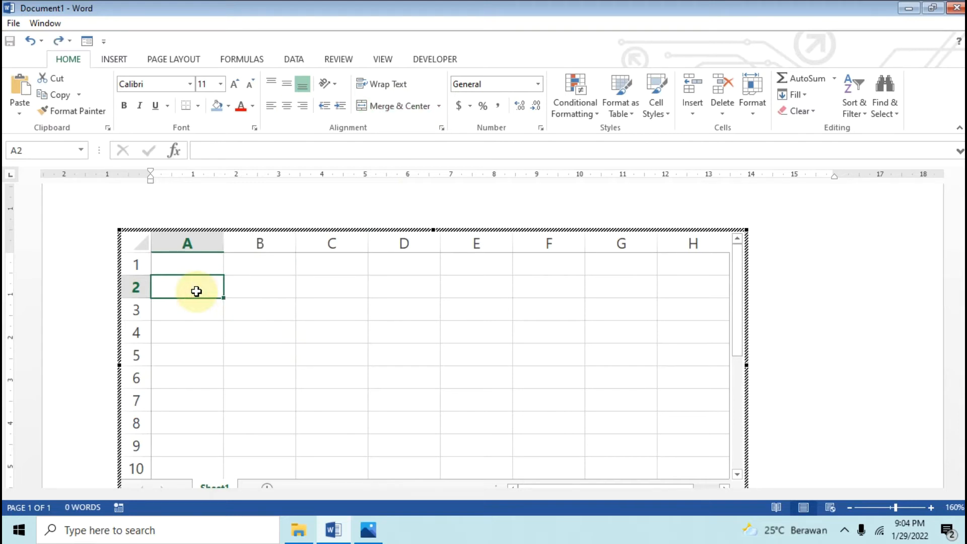
type("Data 1")
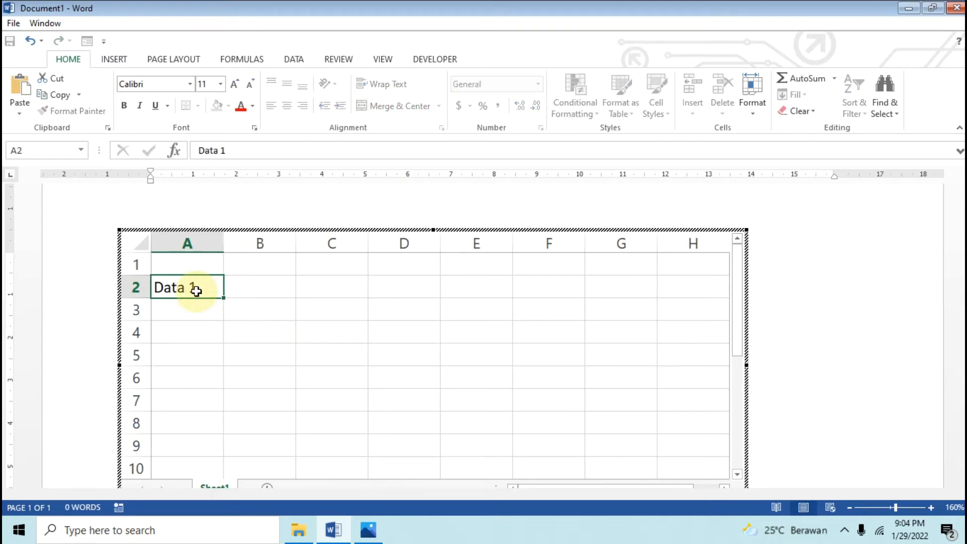
key("Tab")
type("Data ")
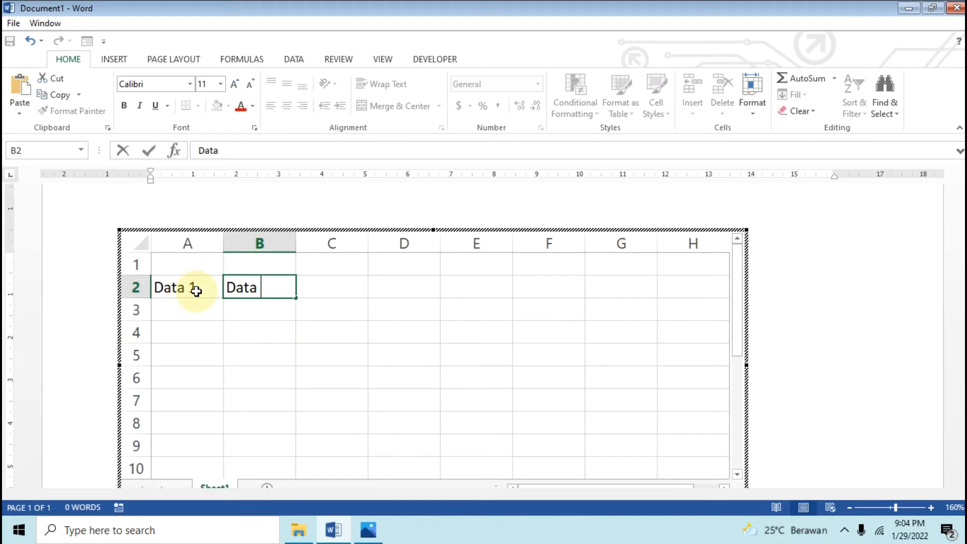
type("2")
key("Tab")
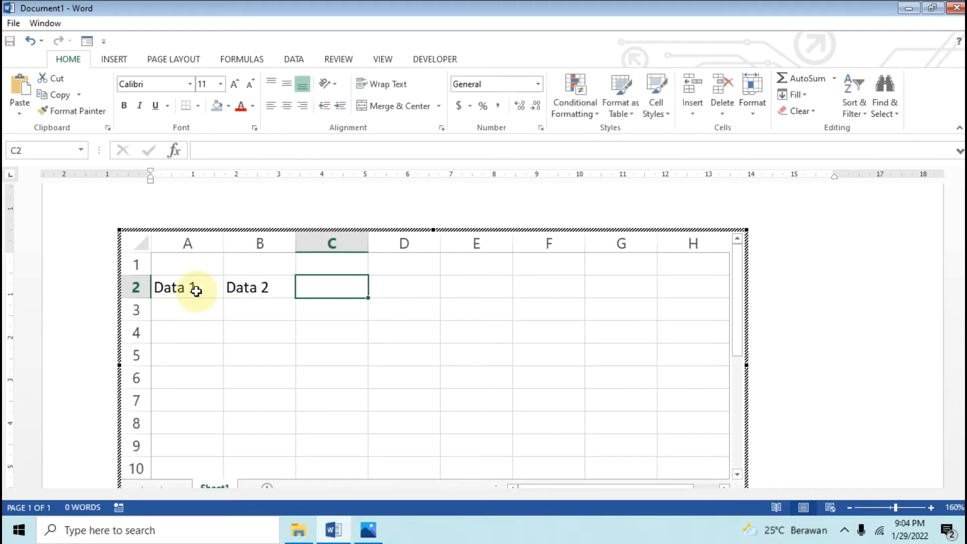
Enter the heading Rumus in cell C2, beside the Data 2 heading.
key("Left")
key("Left")
key("Right")
key("Right")
type("Rumus")
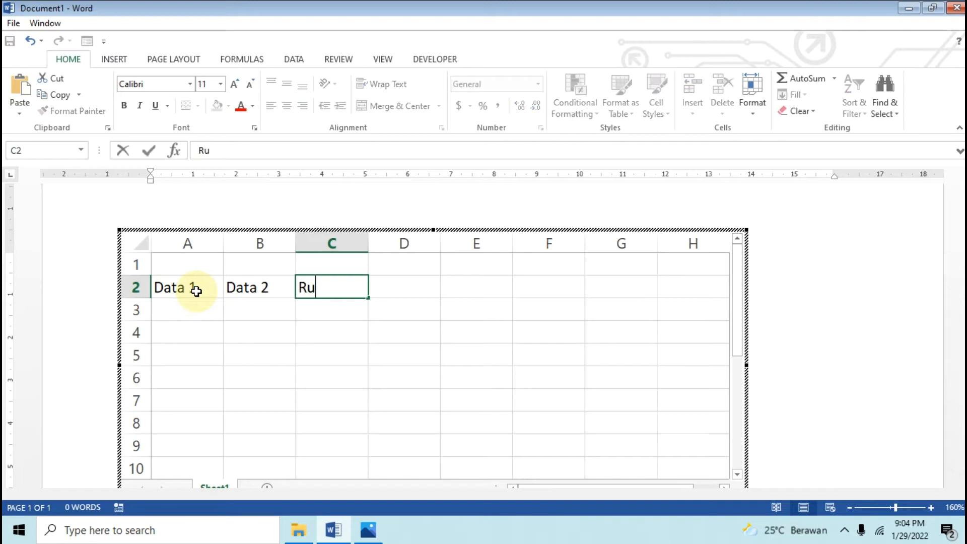
key("Return")
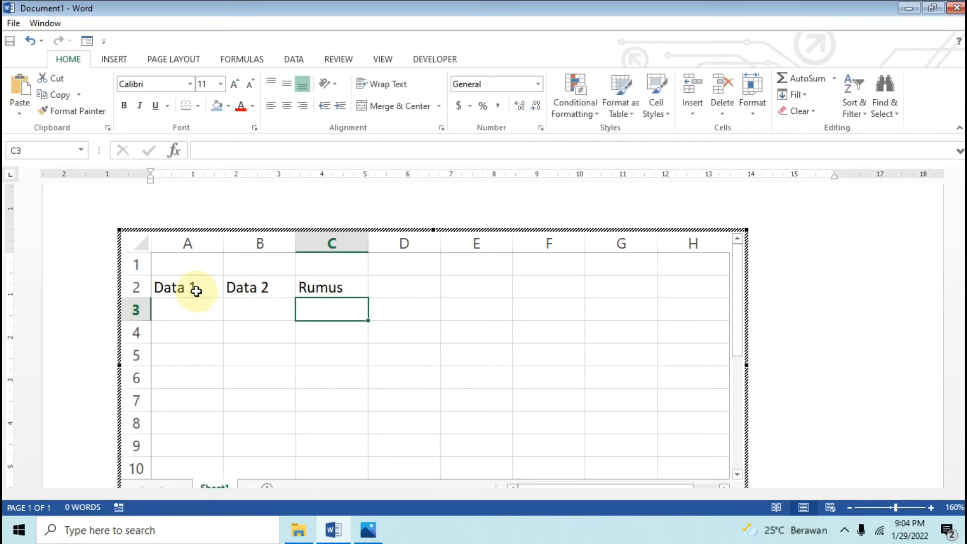
Fill the Data 1 column with 23, 45 and 67 in cells A3 to A5.
key("Left")
key("Left")
type("23")
key("Return")
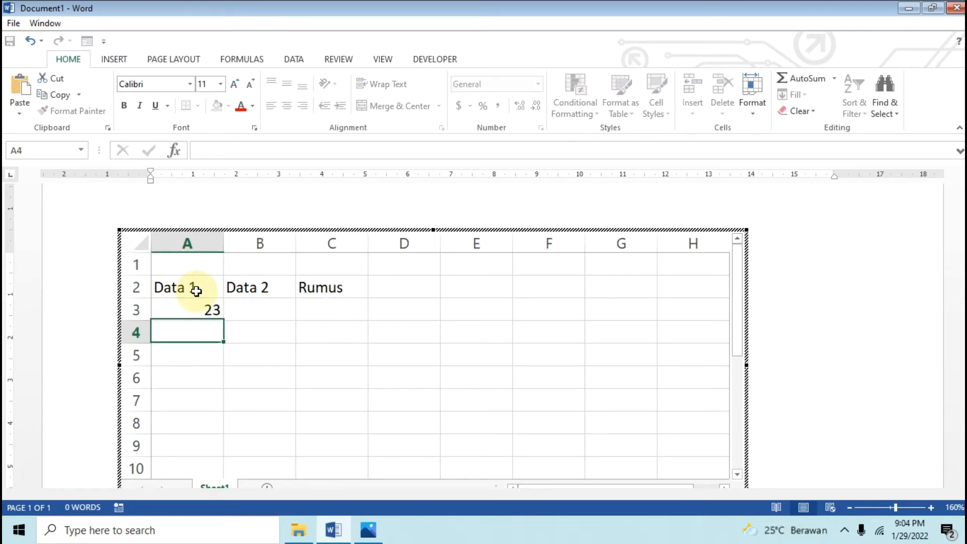
type("45")
key("Return")
type("67")
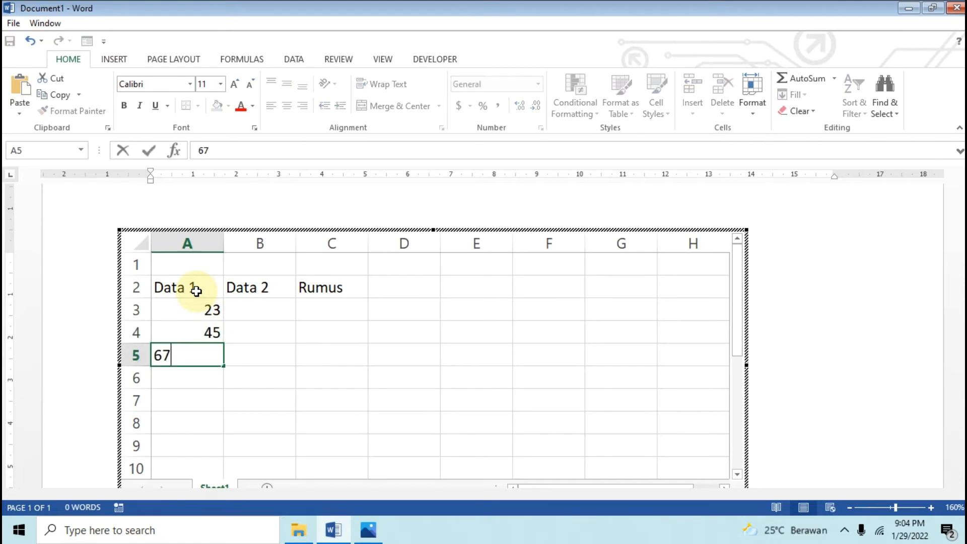
key("Tab")
Fill the Data 2 column with 77 in each of cells B3 to B5.
type("77")
key("Up")
type("77")
key("Up")
type("77")
key("Tab")
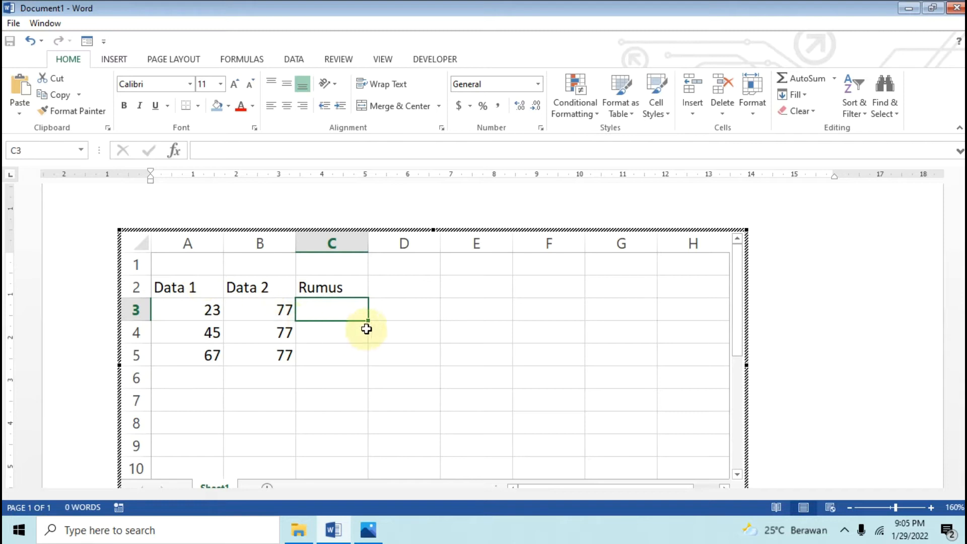
Widen column C slightly and replace its heading in C2 with Rata-rata.
mouse_move(369, 244)
left_mouse_down()
mouse_move(409, 244)
mouse_move(387, 244)
left_mouse_up()
left_click(346, 291)
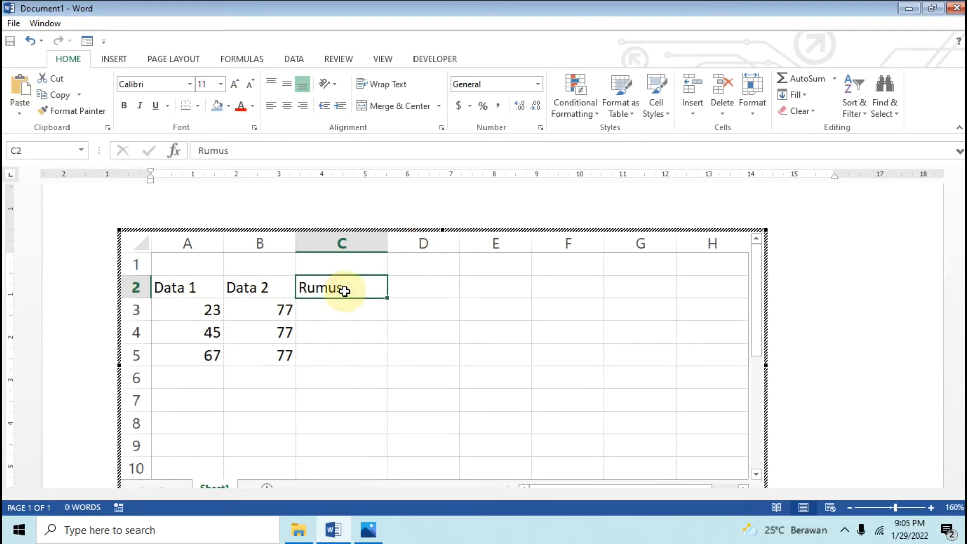
type("Rata")
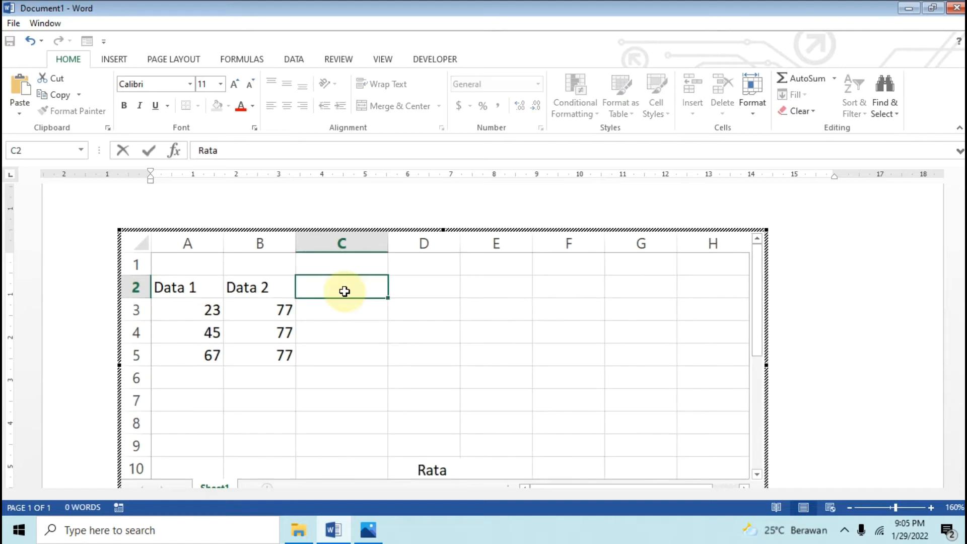
type("-rata")
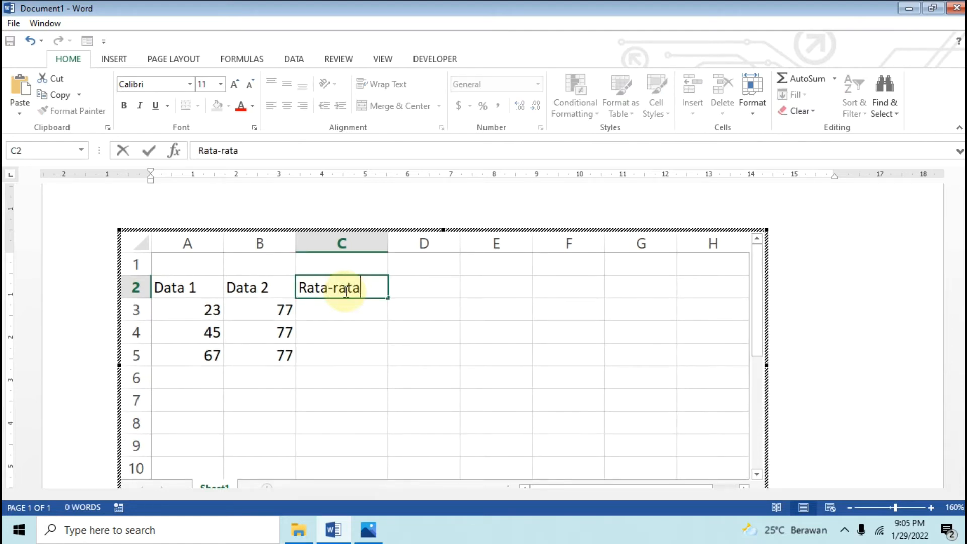
key("Tab")
Add the headings Minimal in cell D2 and Maksimal in cell E2.
type("Min")
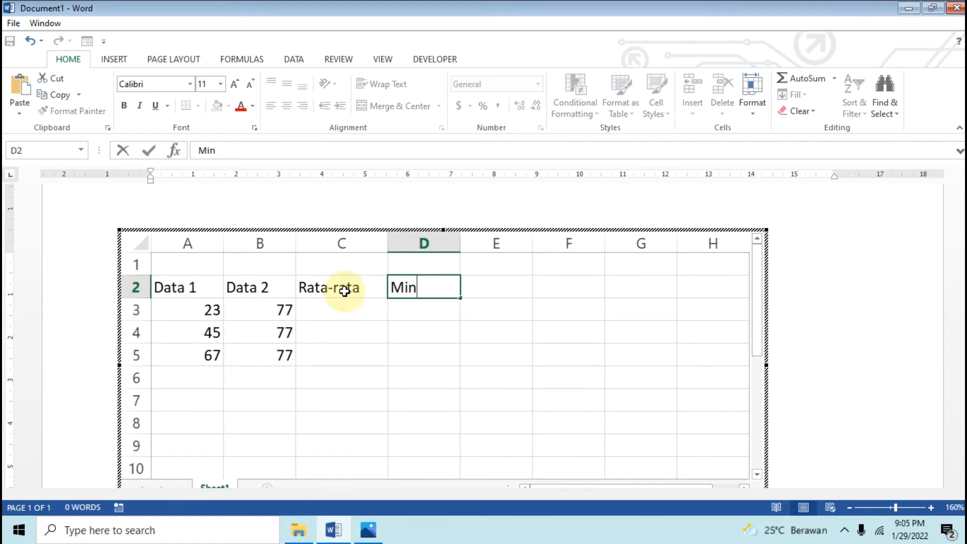
type("imal")
key("Tab")
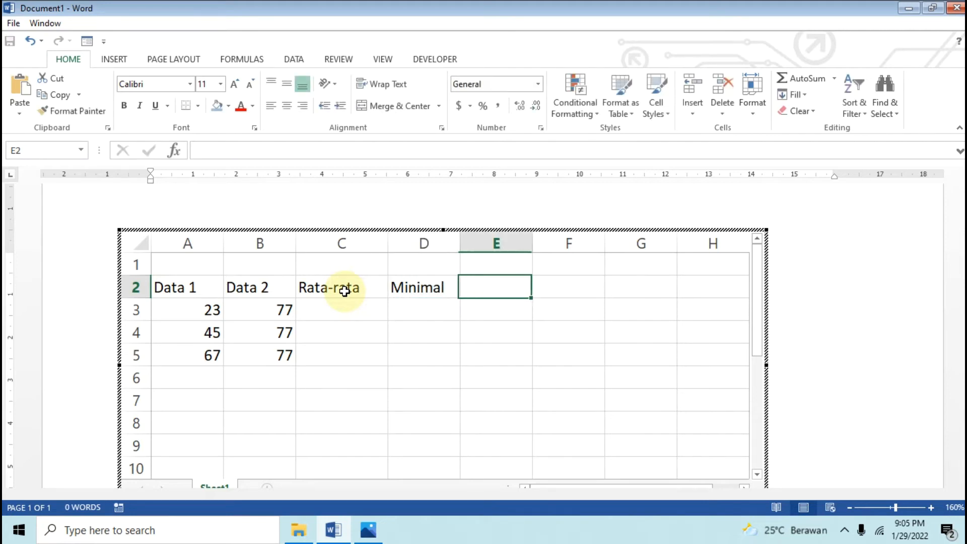
type("Maksimal")
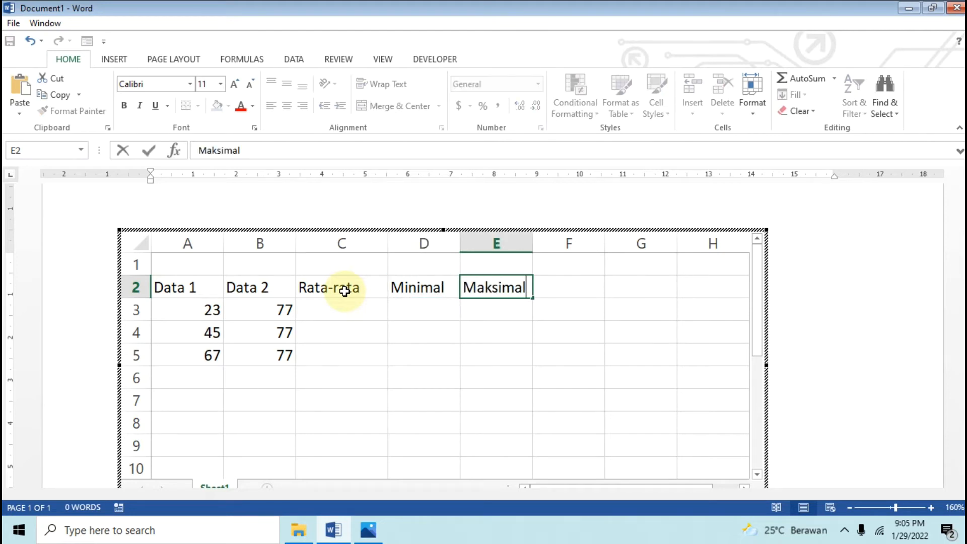
key("Return")
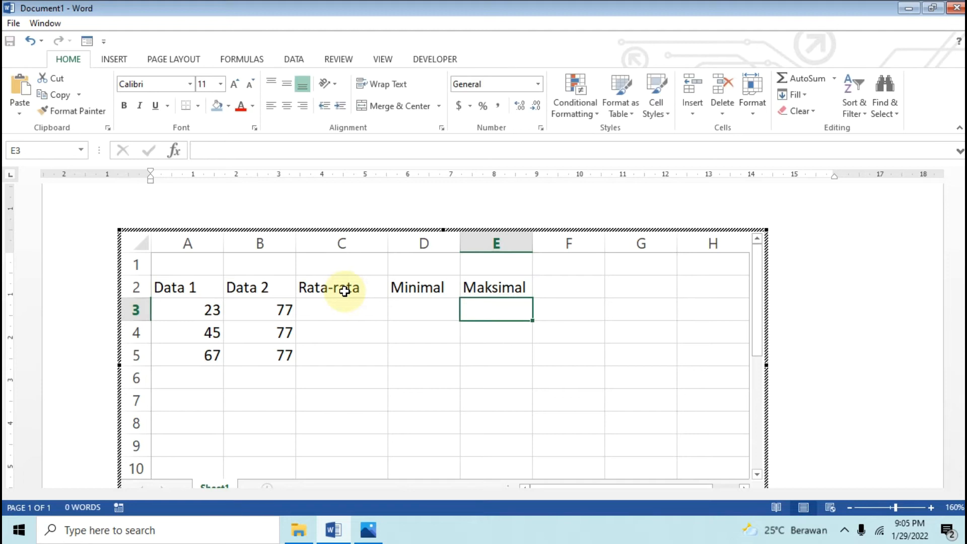
Calculate the average of both data columns in cell C3 with the formula =Average(A3:B5).
left_click(339, 303)
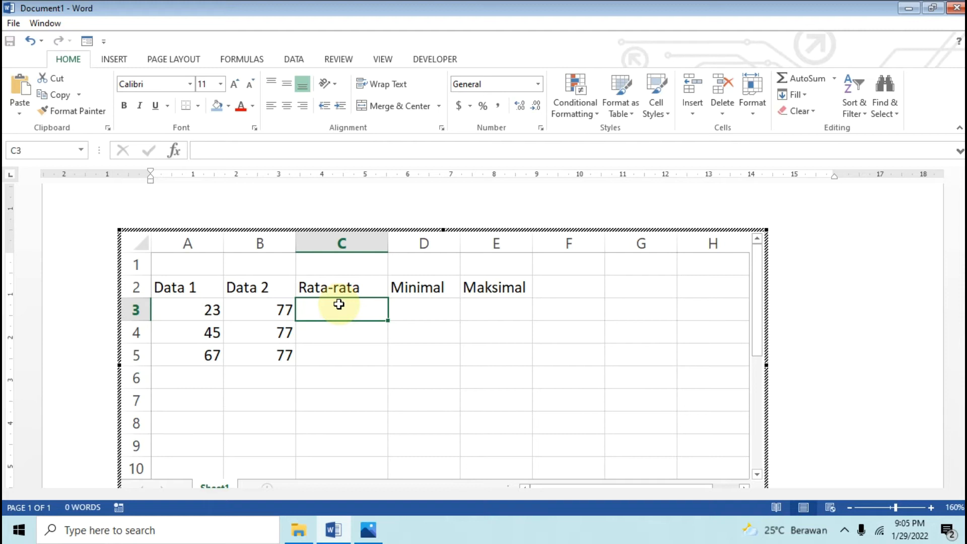
type("=")
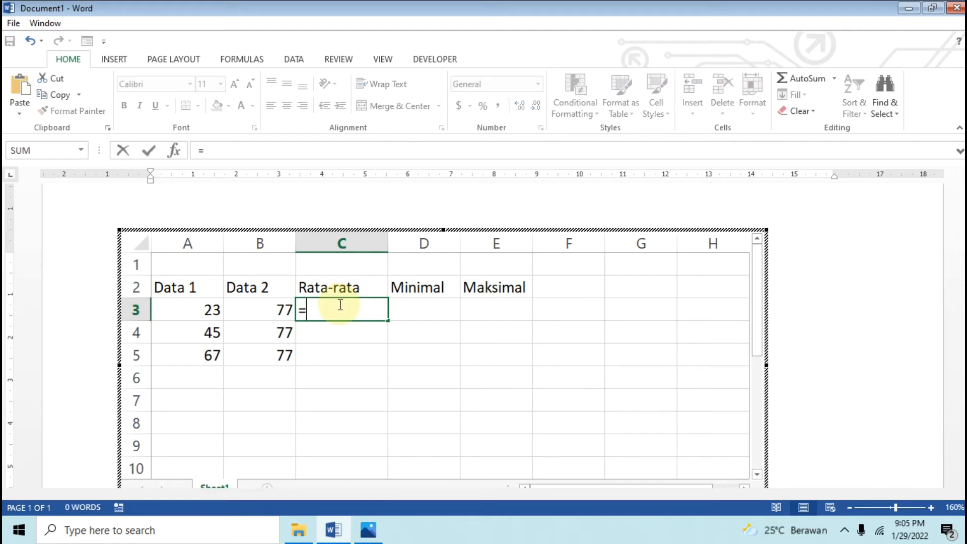
type("Average")
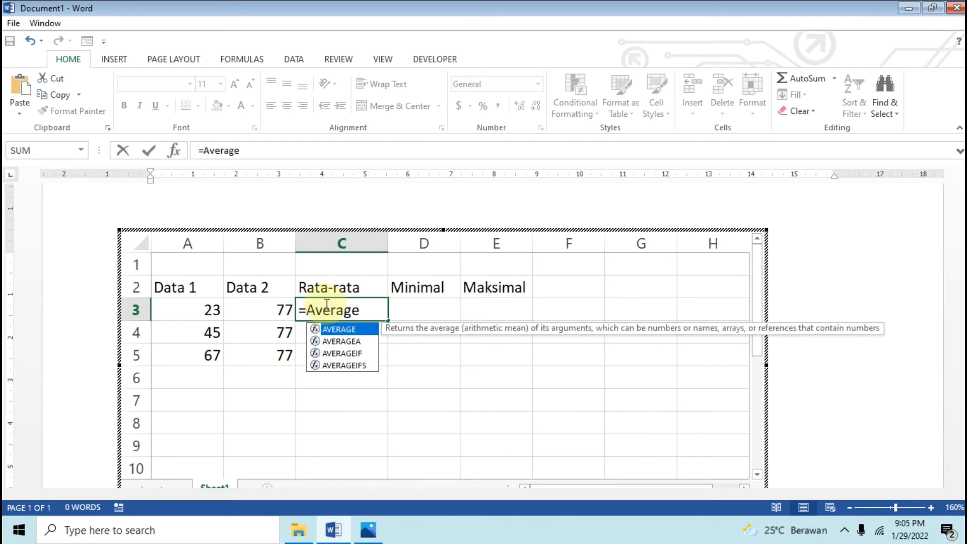
type("(")
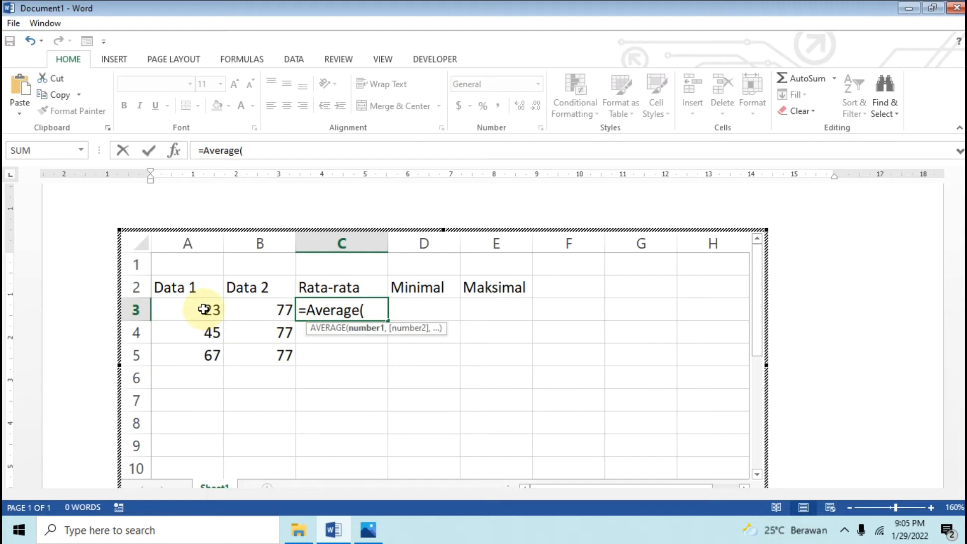
left_click_drag(196, 307, 281, 354)
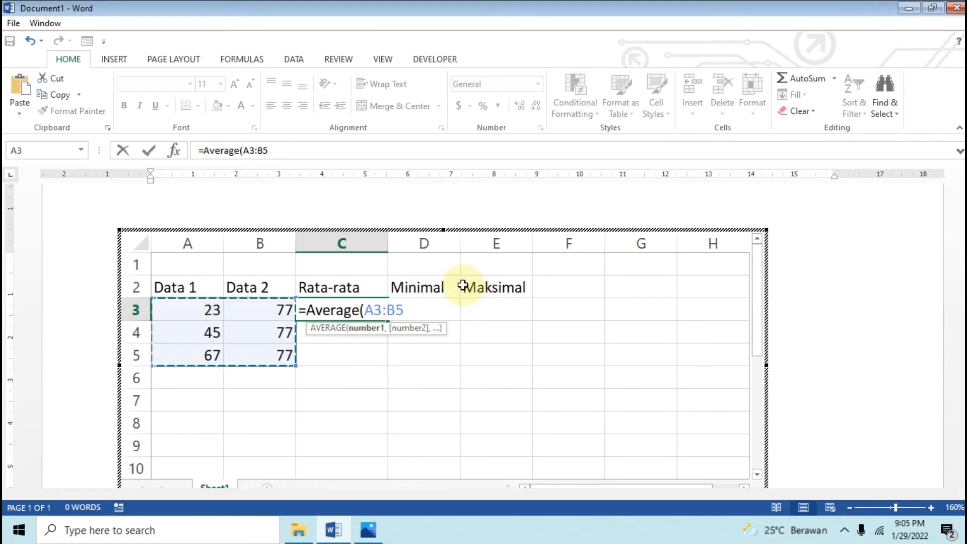
type(")")
key("Return")
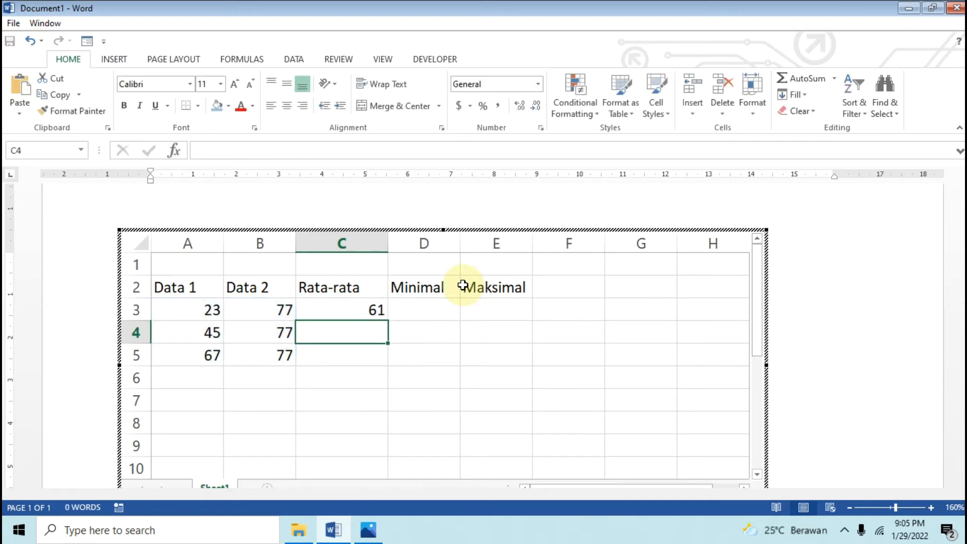
Change the Data 2 values to 56 in cell B4 and 6 in cell B5.
left_click(268, 331)
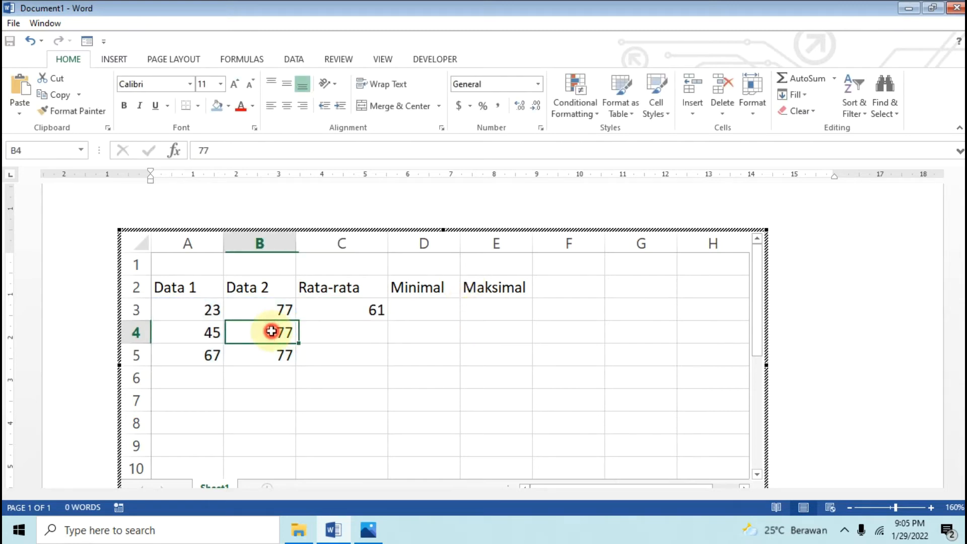
type("56")
key("Return")
type("6")
left_click(330, 370)
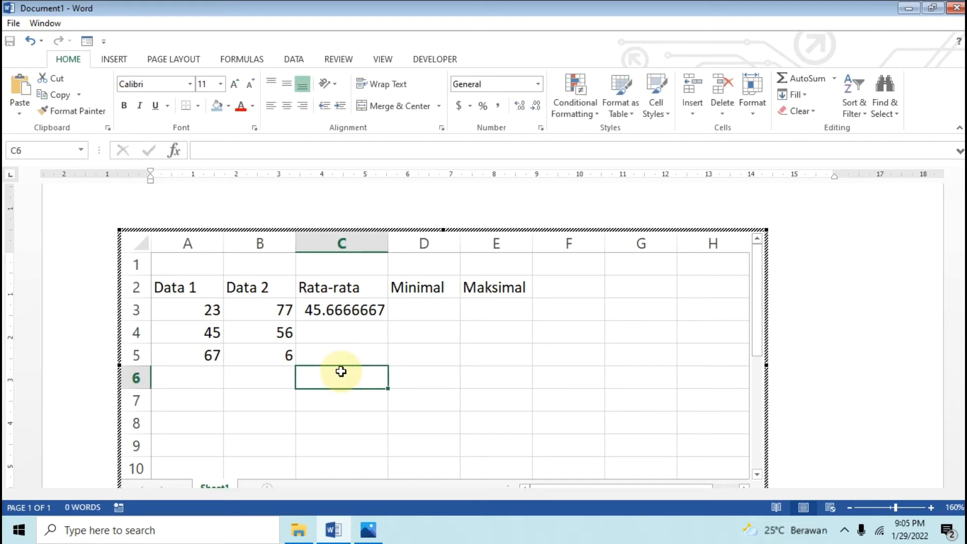
Calculate the minimum of both data columns in cell D3 with the formula =min(A3:B5).
left_click(411, 316)
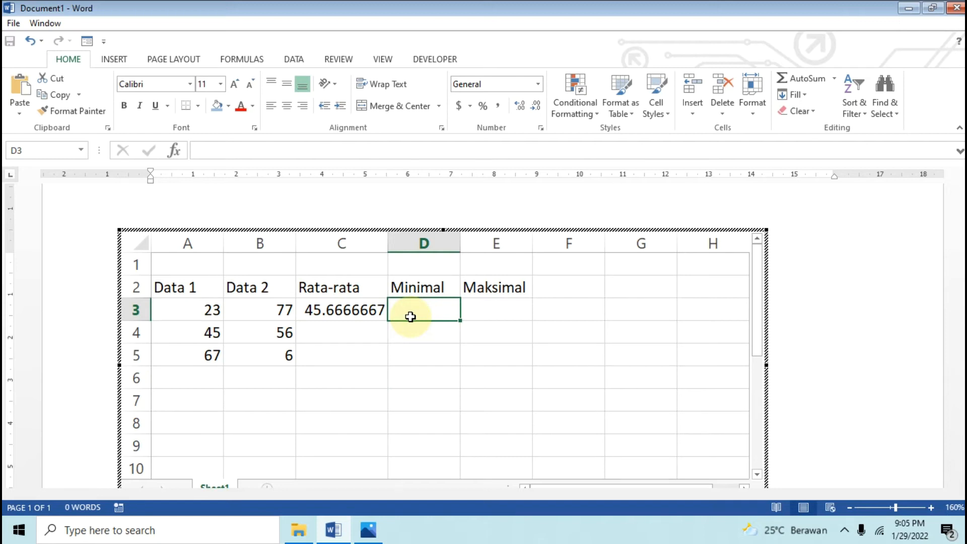
type("=mi")
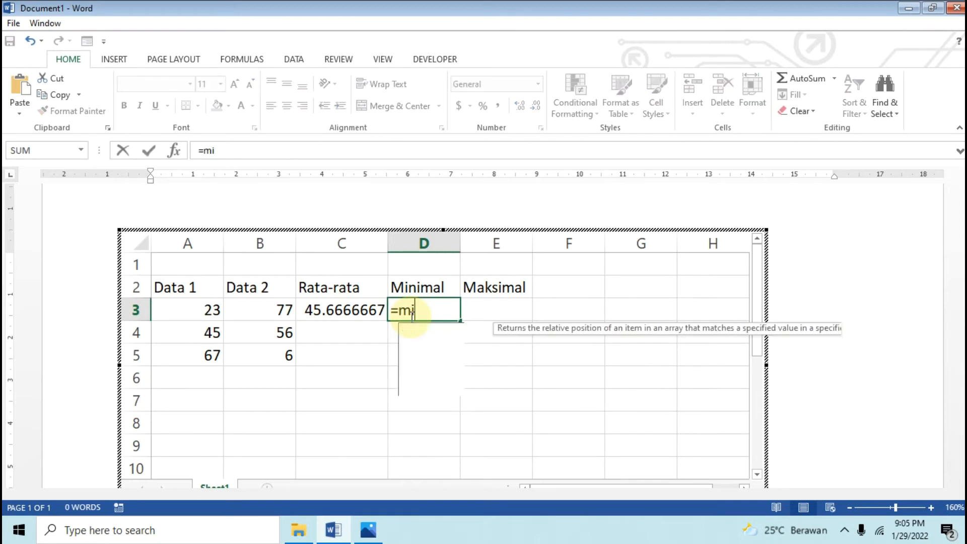
type("n(")
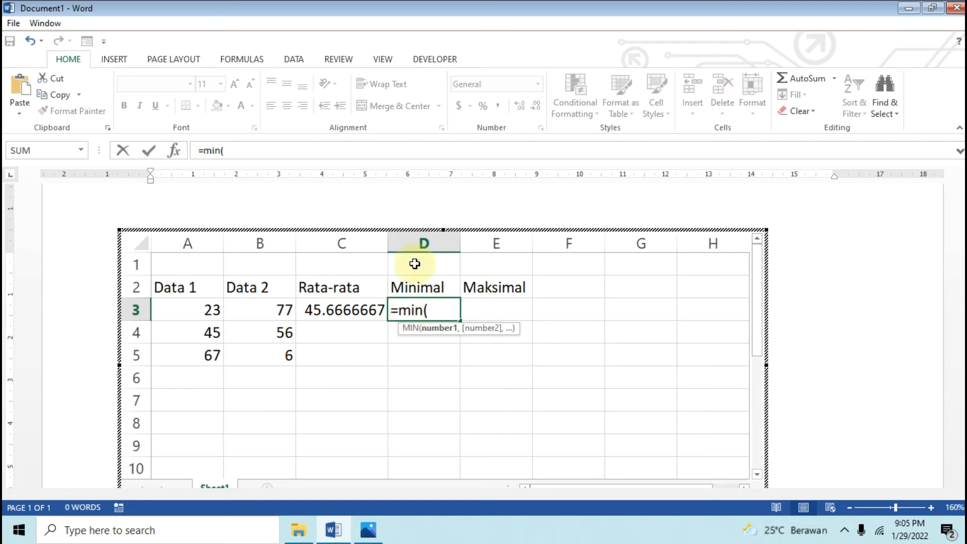
left_click_drag(205, 309, 258, 354)
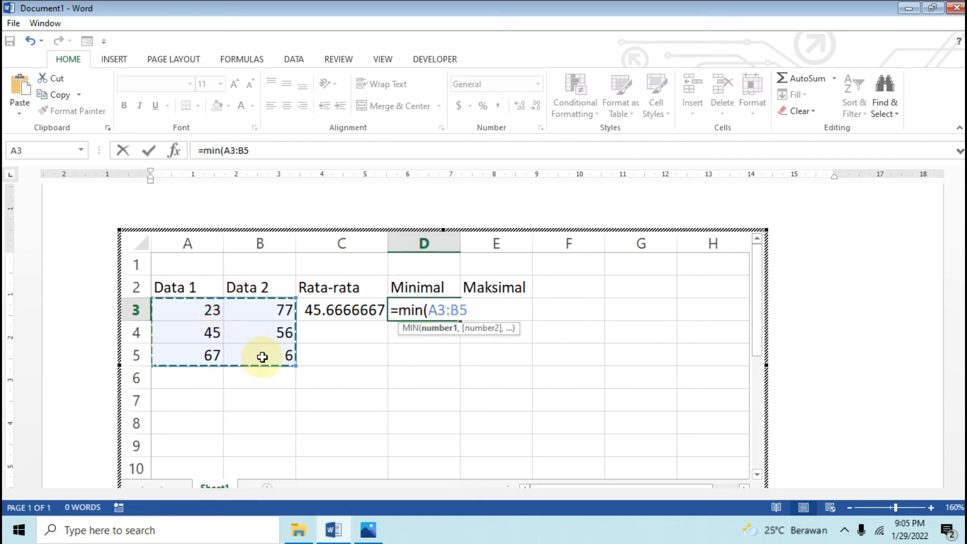
type(")")
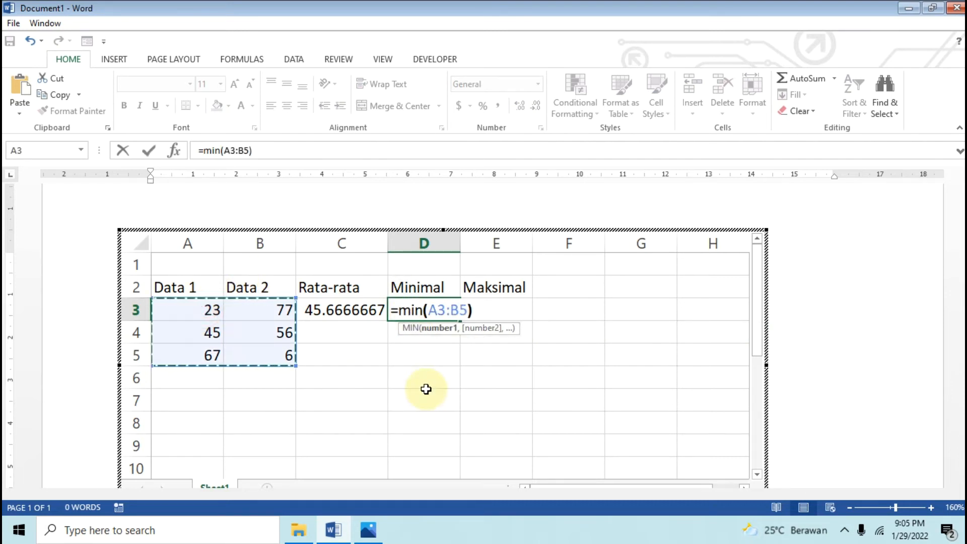
key("Return")
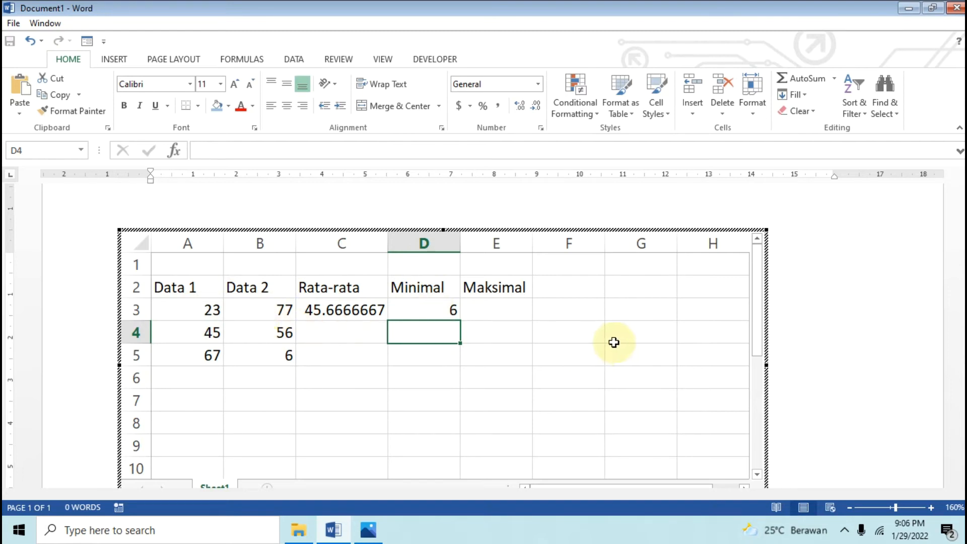
Calculate the maximum of both data columns in cell E3 with the formula =max(A3:B5).
left_click(481, 308)
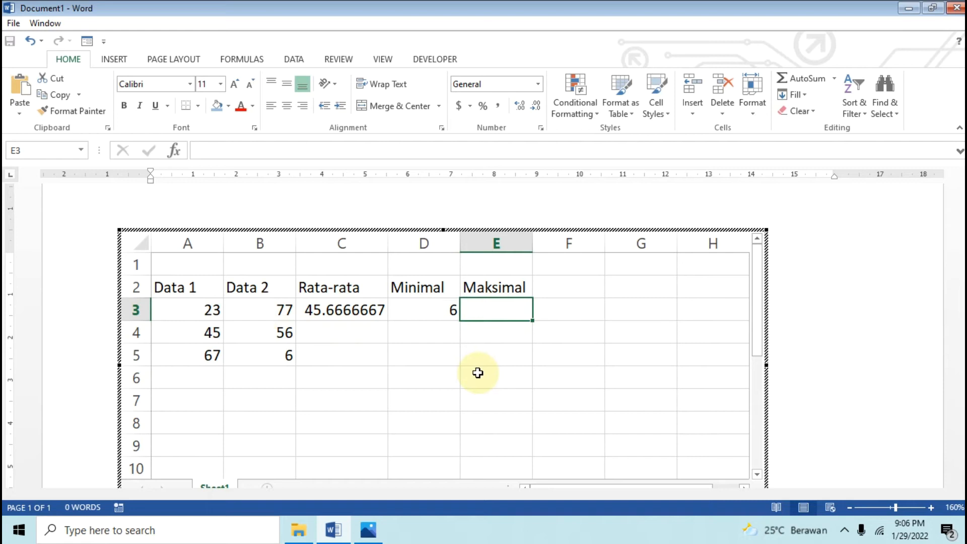
type("=")
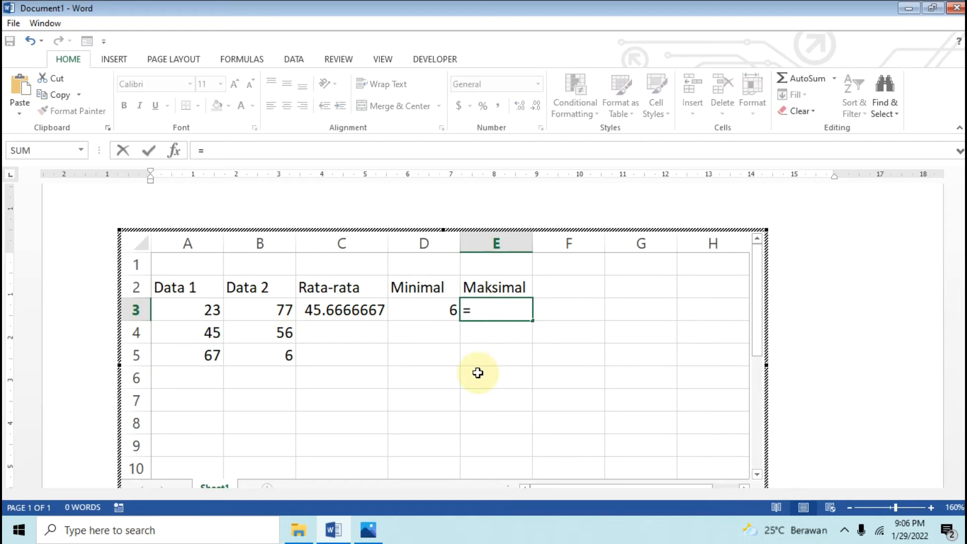
type("max(")
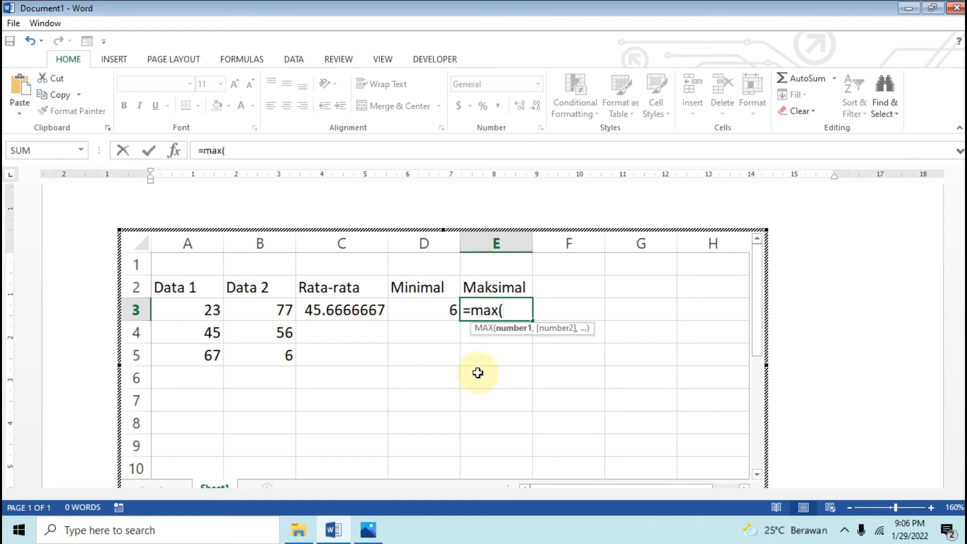
left_click_drag(194, 309, 256, 363)
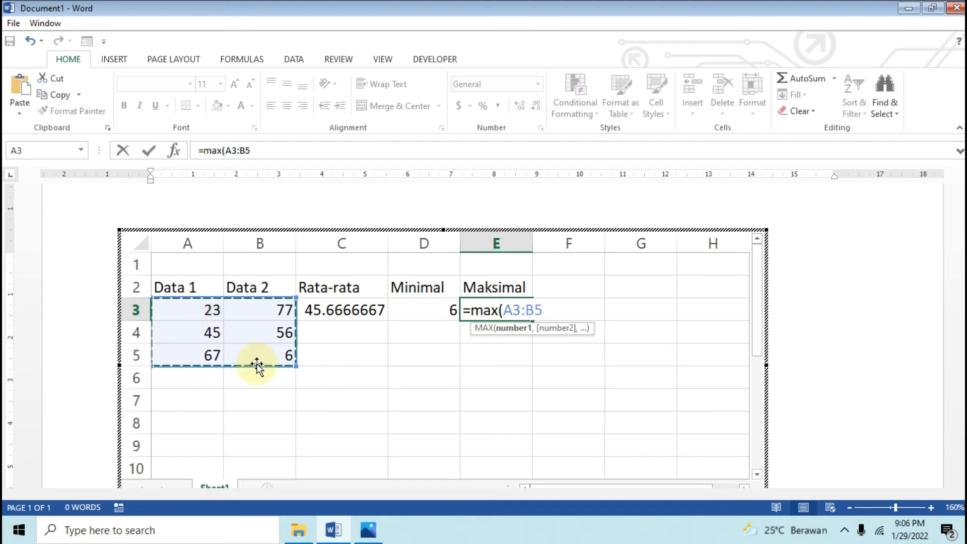
type(")")
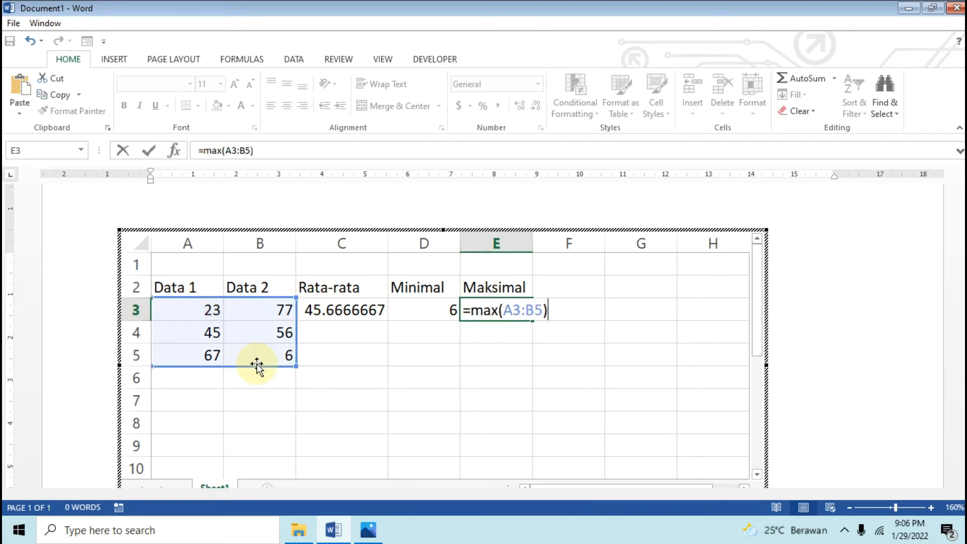
key("Return")
left_click(401, 378)
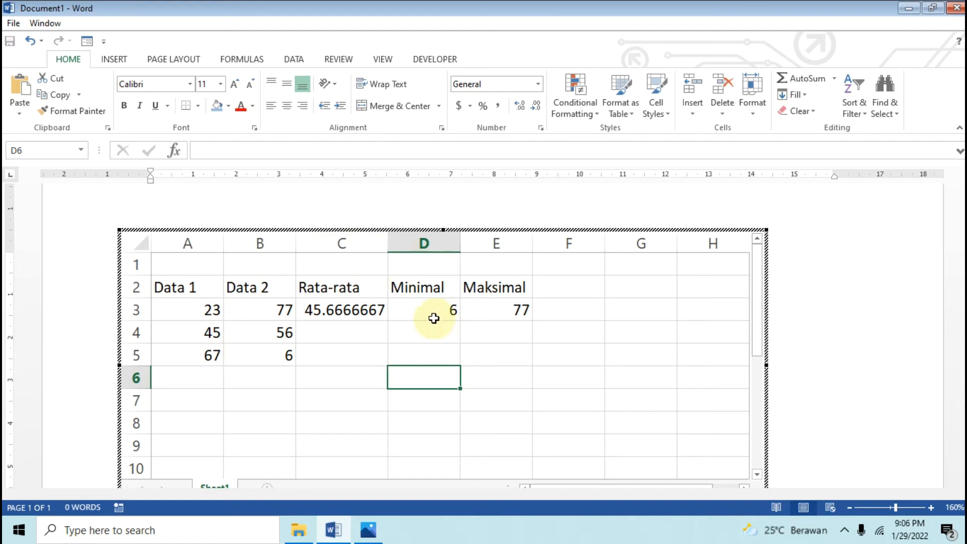
scroll(394, 311, "down", 1)
scroll(383, 312, "up", 1)
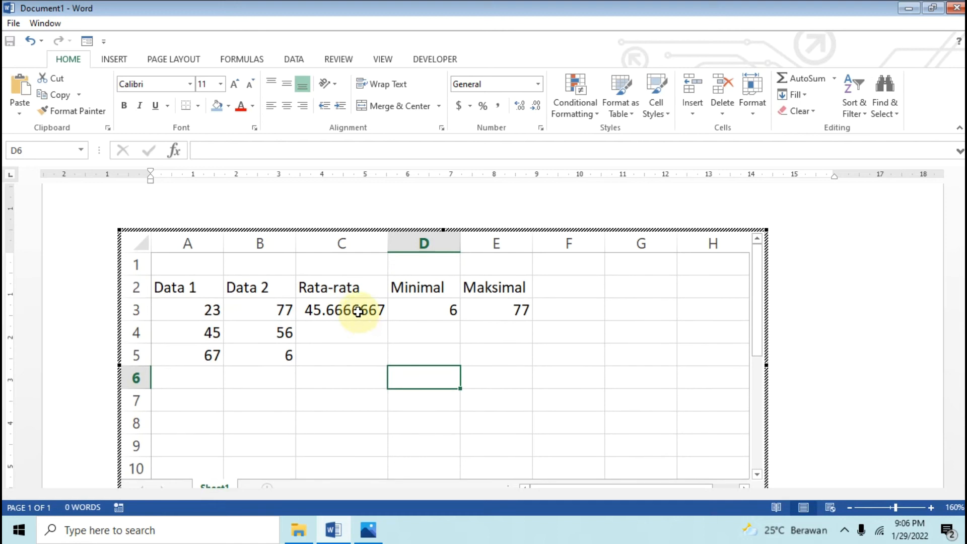
Enter the sample amount 50000 in cell D6.
double_click(403, 359)
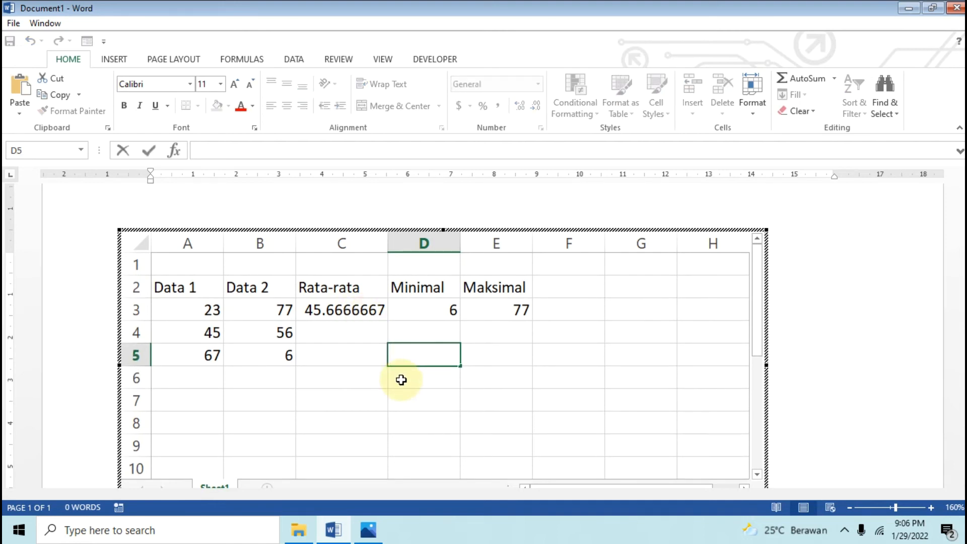
left_click(401, 380)
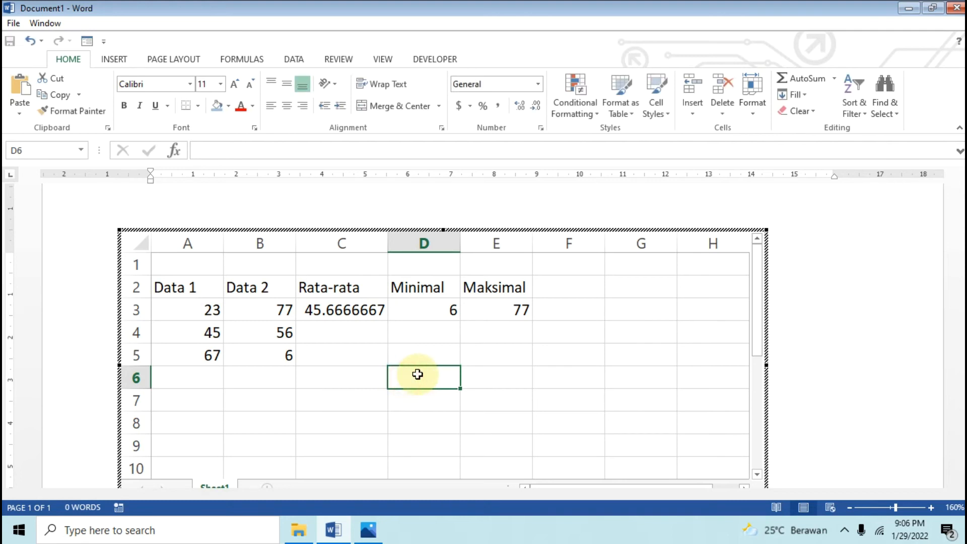
type("50000")
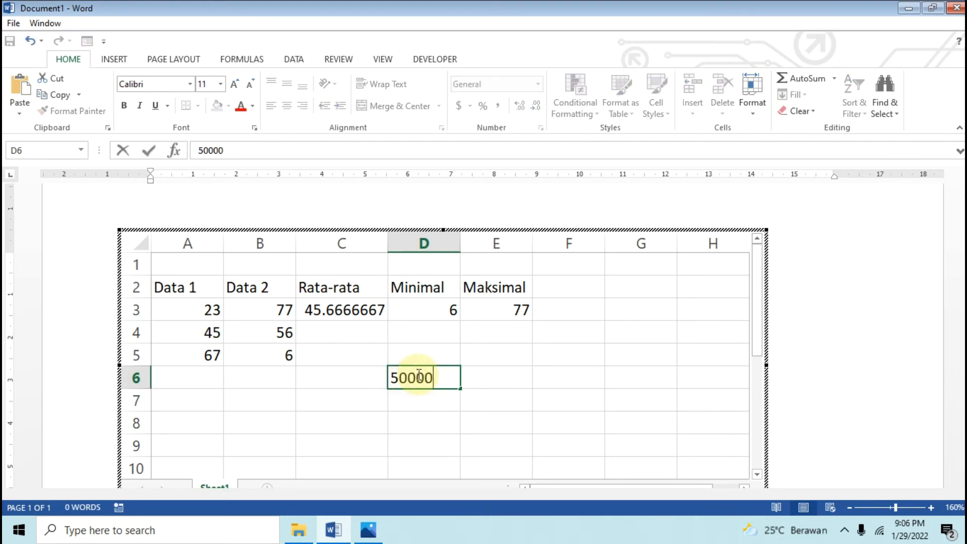
left_click(488, 390)
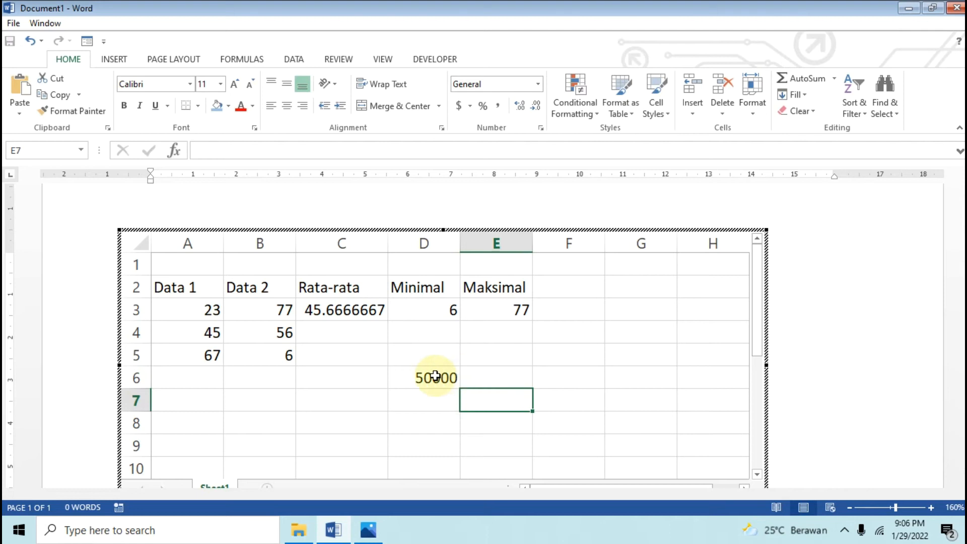
In the cell formatting of D6, choose the Accounting category with the Rp Indonesian currency symbol.
left_click(428, 379)
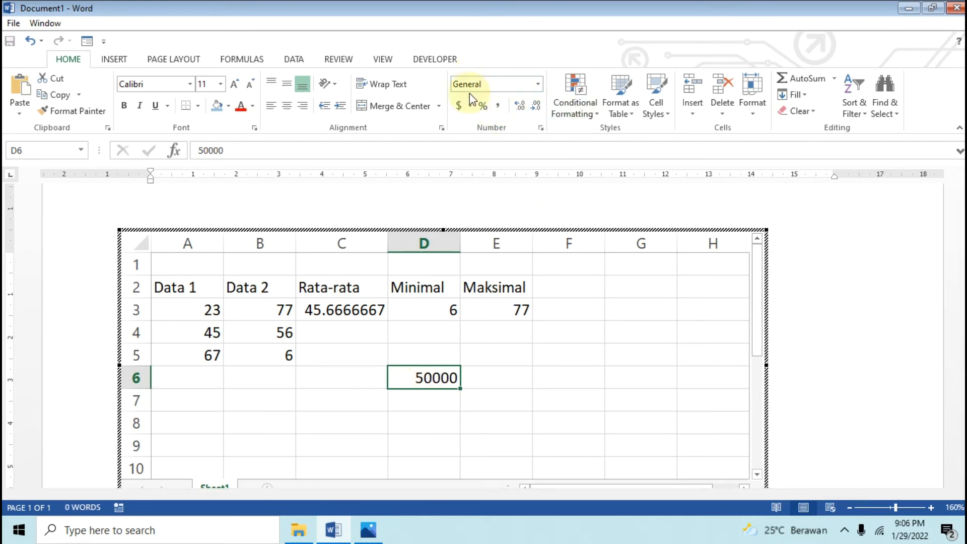
right_click(436, 378)
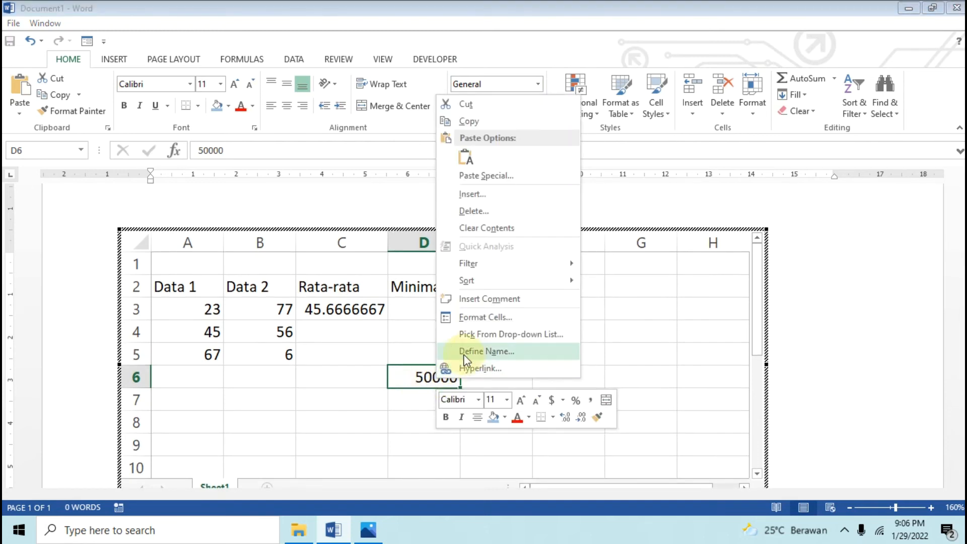
left_click(508, 317)
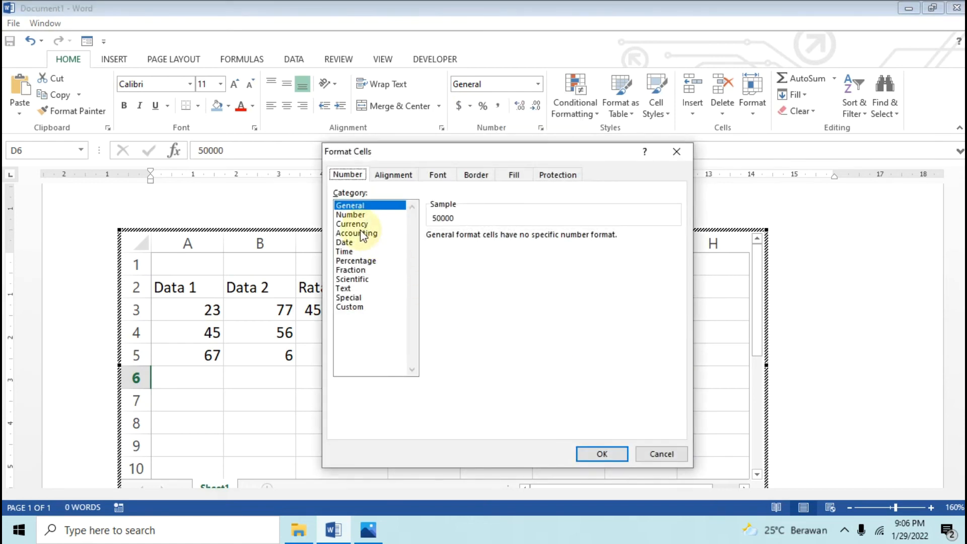
left_click(358, 233)
left_click(469, 253)
scroll(501, 298, "down", 10)
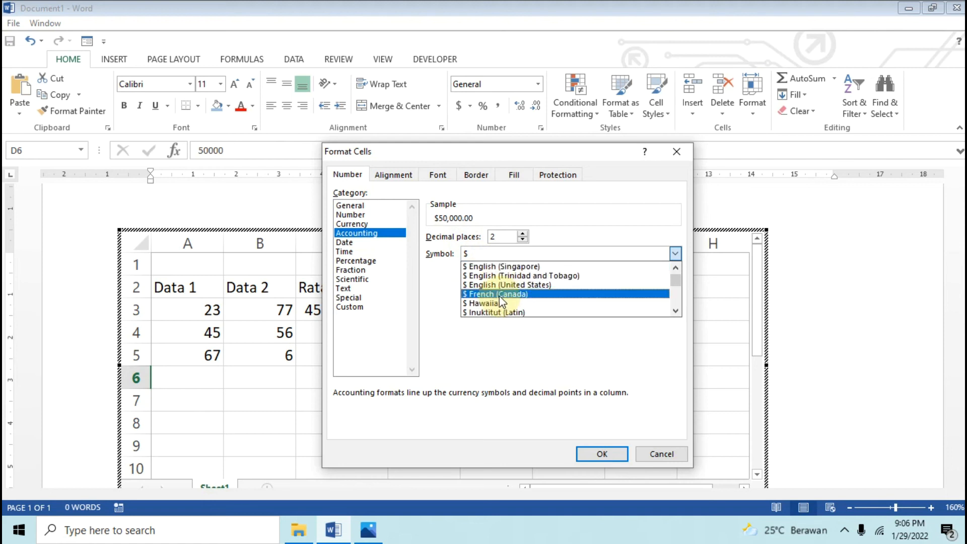
scroll(500, 298, "down", 8)
scroll(498, 297, "down", 10)
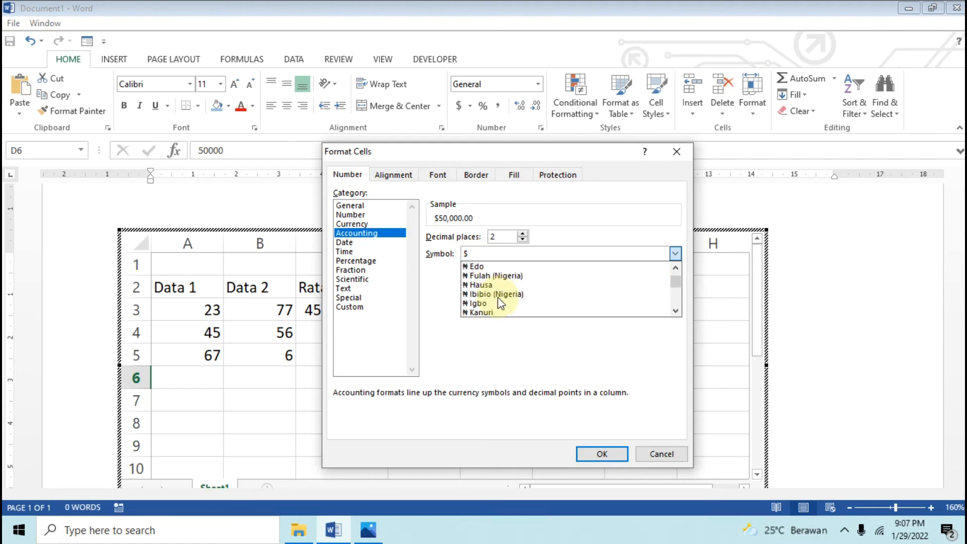
scroll(497, 297, "down", 15)
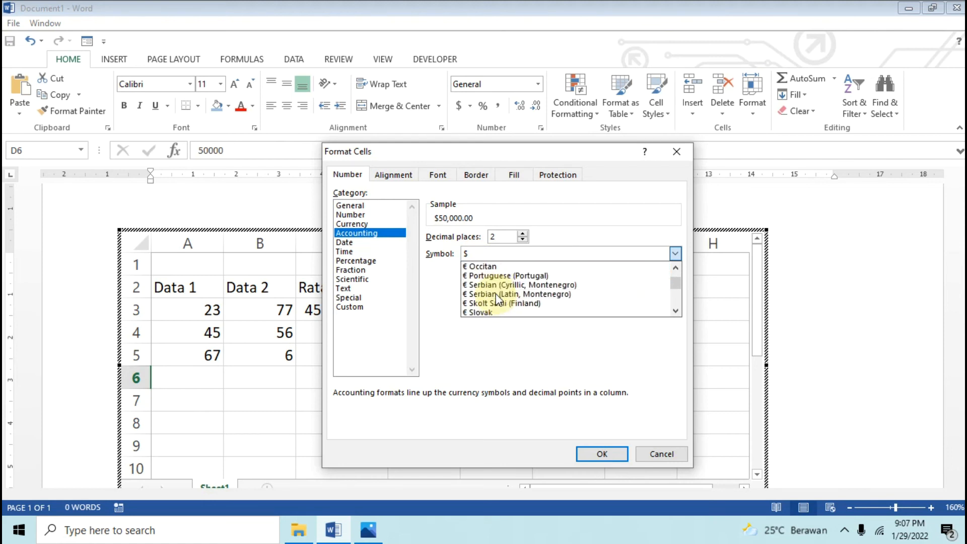
scroll(516, 295, "down", 10)
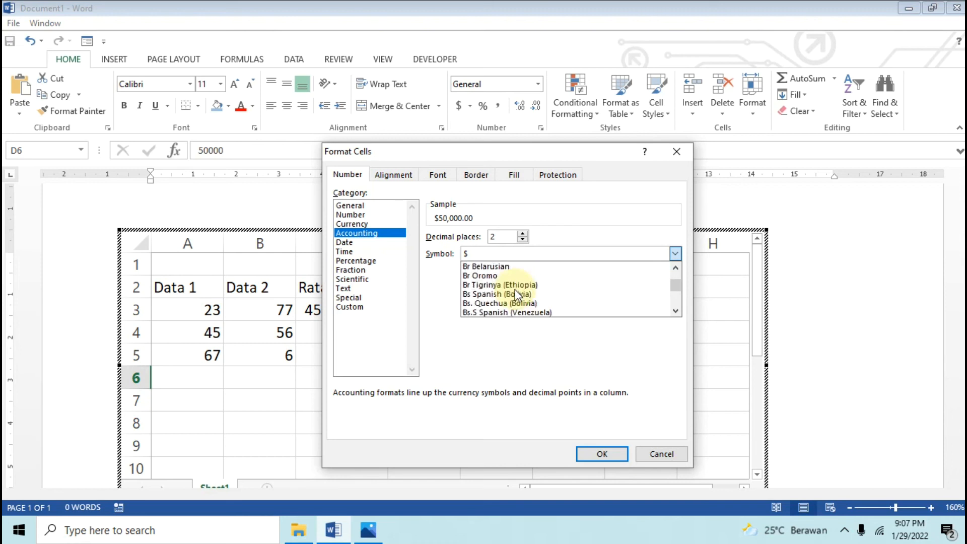
scroll(516, 295, "down", 6)
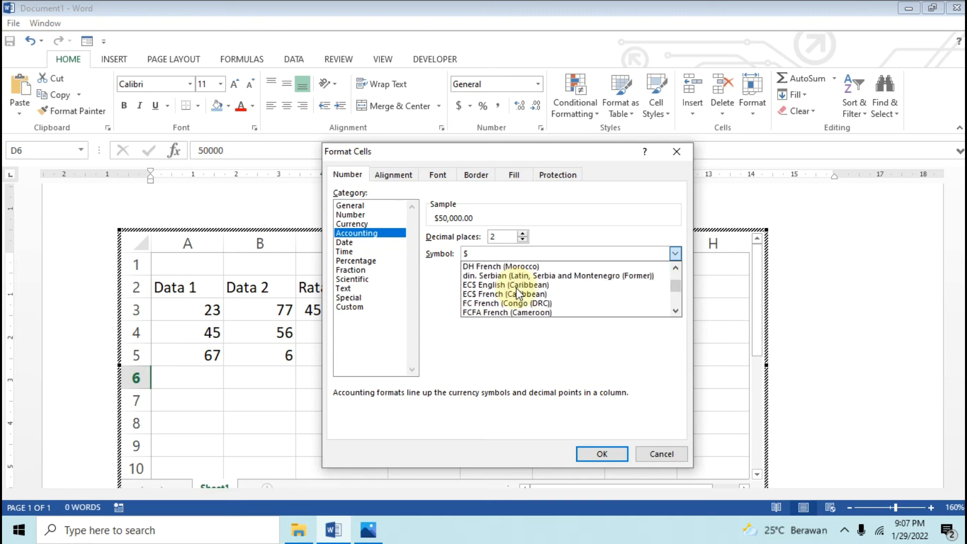
scroll(519, 294, "down", 6)
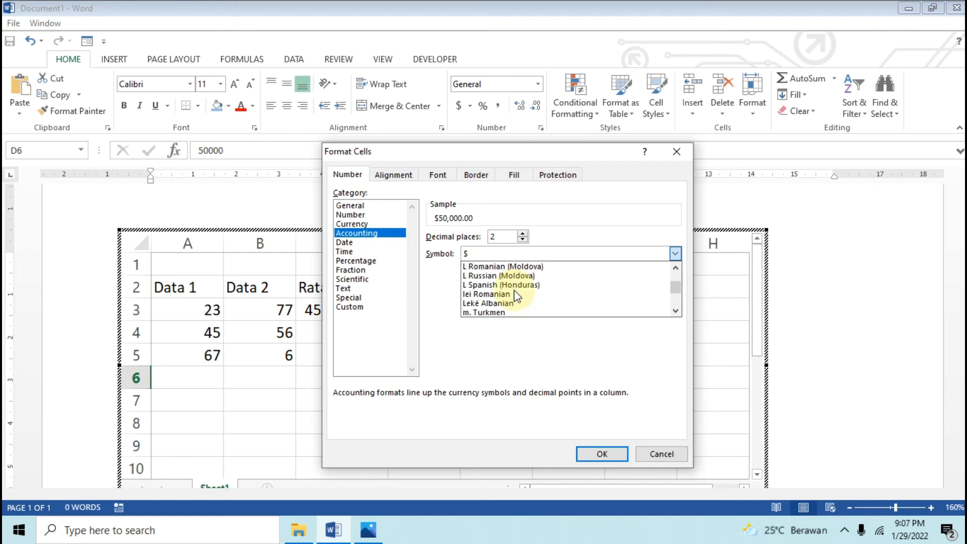
scroll(516, 295, "down", 8)
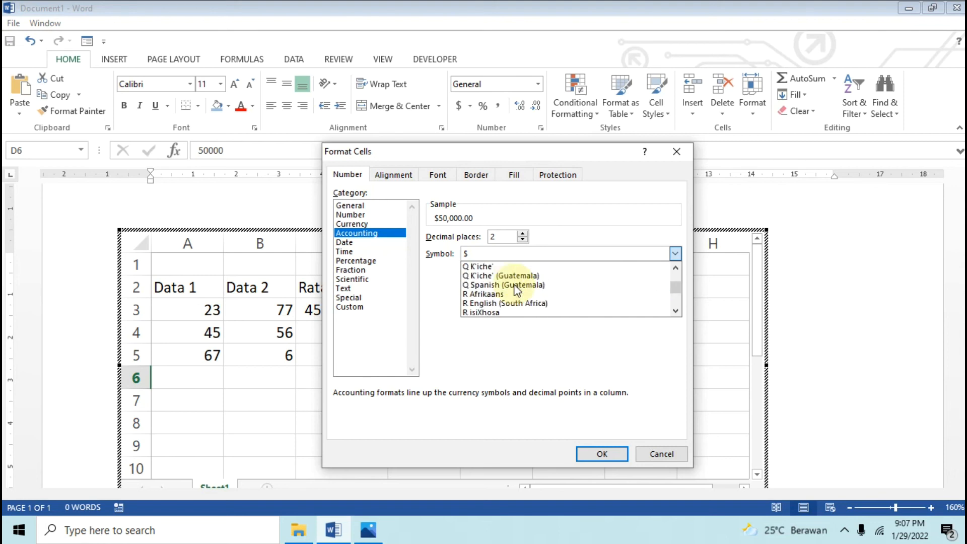
scroll(516, 294, "down", 5)
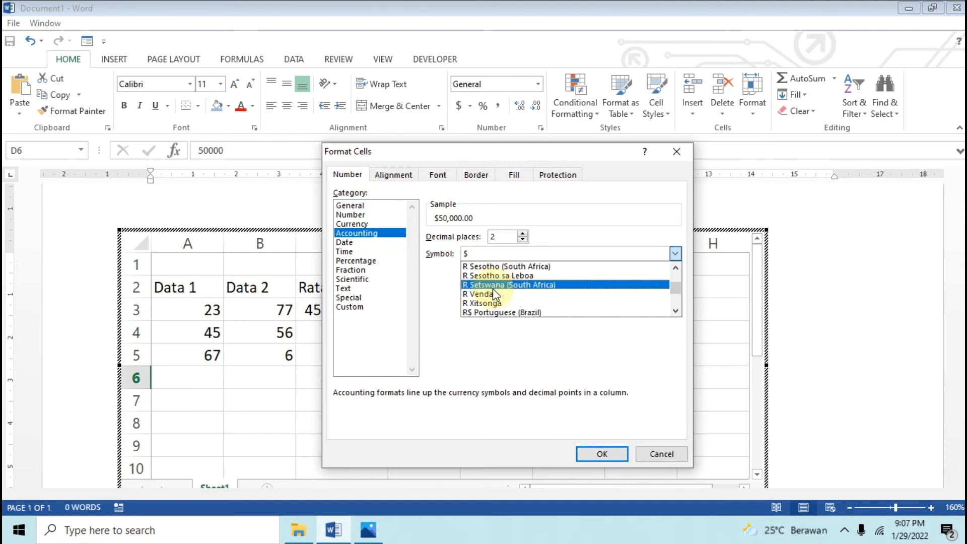
scroll(495, 297, "down", 1)
left_click(491, 303)
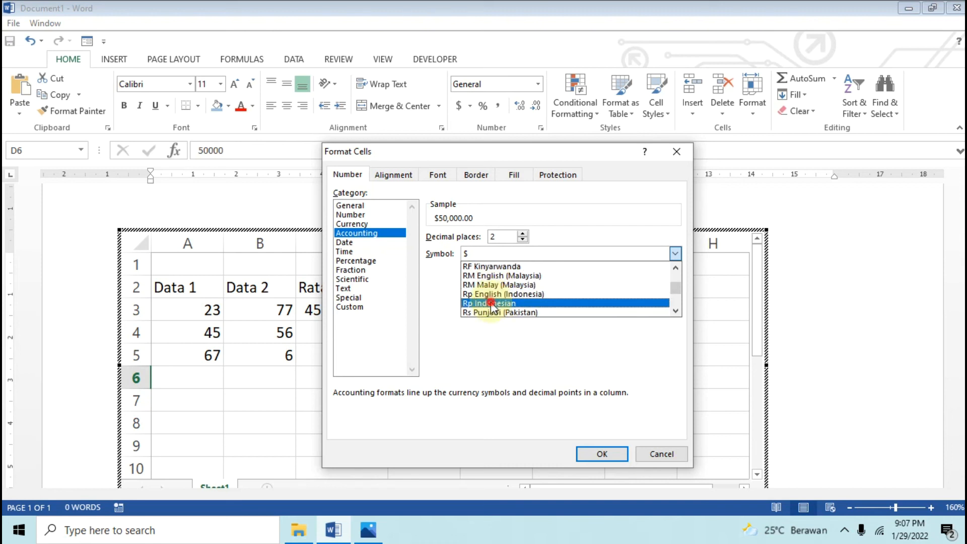
Reduce the accounting format's decimal places to 0 and apply it to cell D6.
left_click(522, 240)
left_click(522, 239)
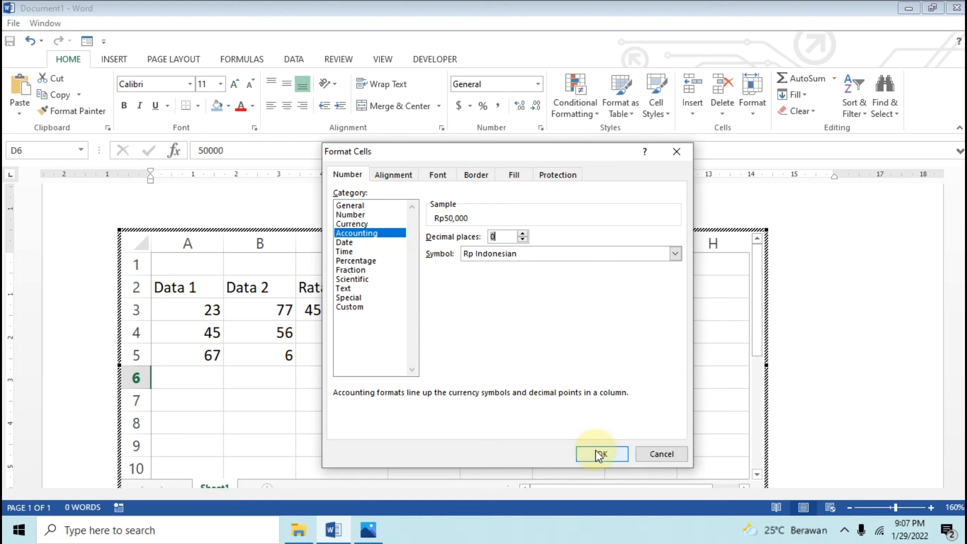
left_click(598, 455)
left_click(481, 375)
left_click(423, 378)
left_click(523, 380)
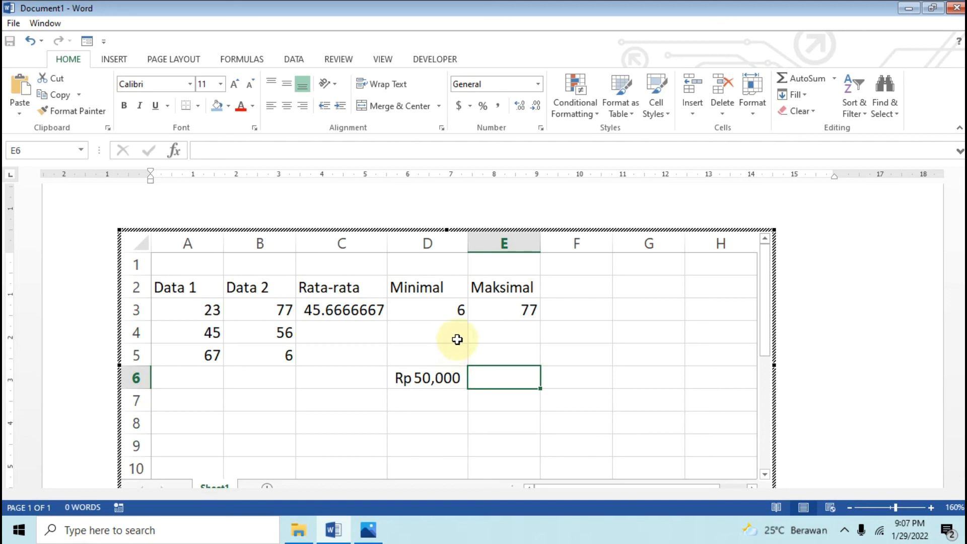
Switch to Photos to view the image Cara Menampilkan dan Menggunakan Sheet Excel di Word.jpg.
left_click(369, 530)
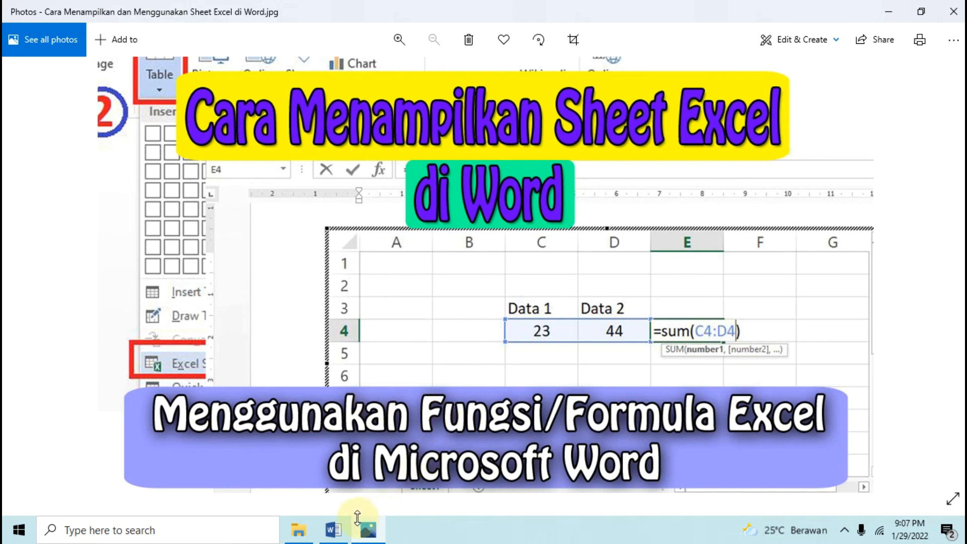
mouse_move(343, 531)
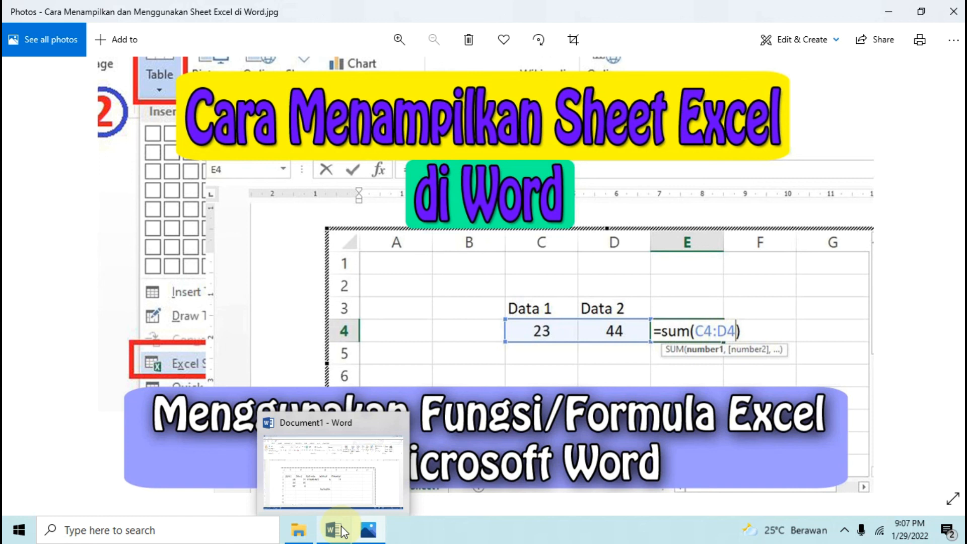